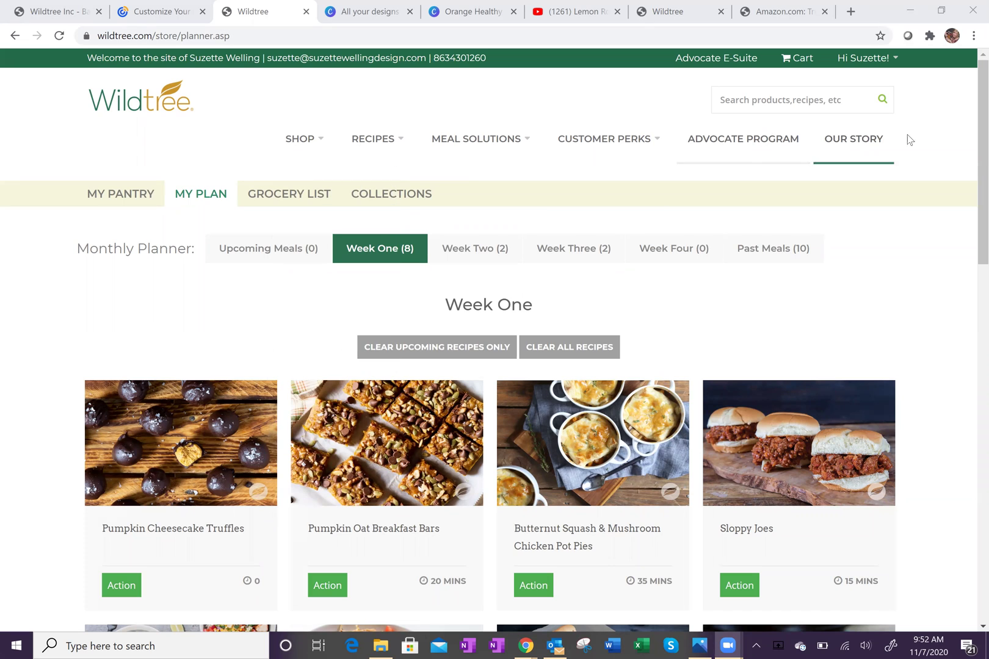
# From the Week One meal plan, show the SHOP menu, then the RECIPES dropdown.
pyautogui.moveTo(301, 162)
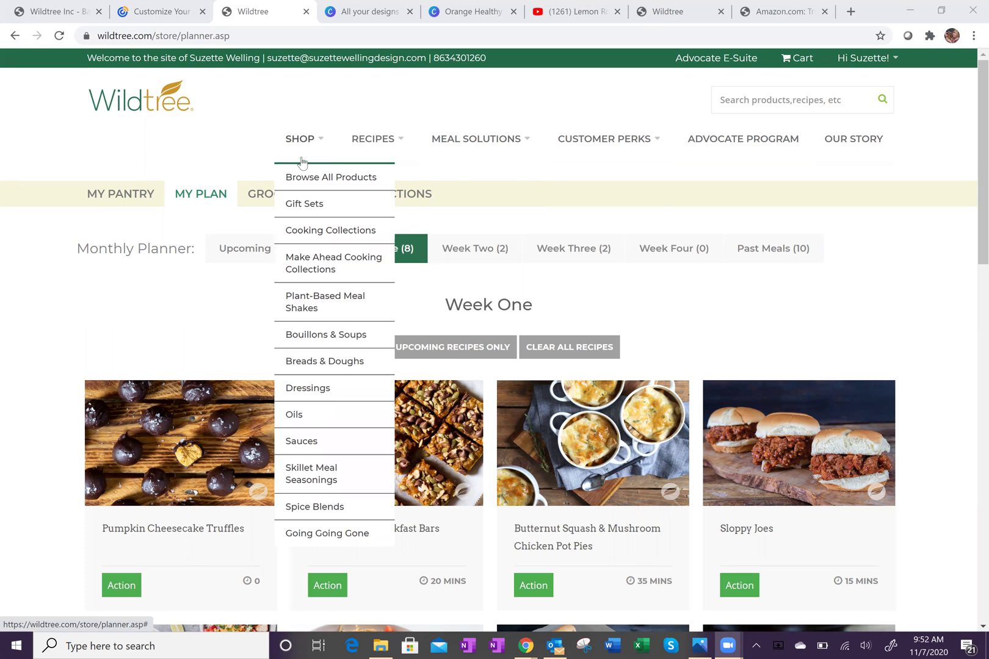
pyautogui.moveTo(369, 138)
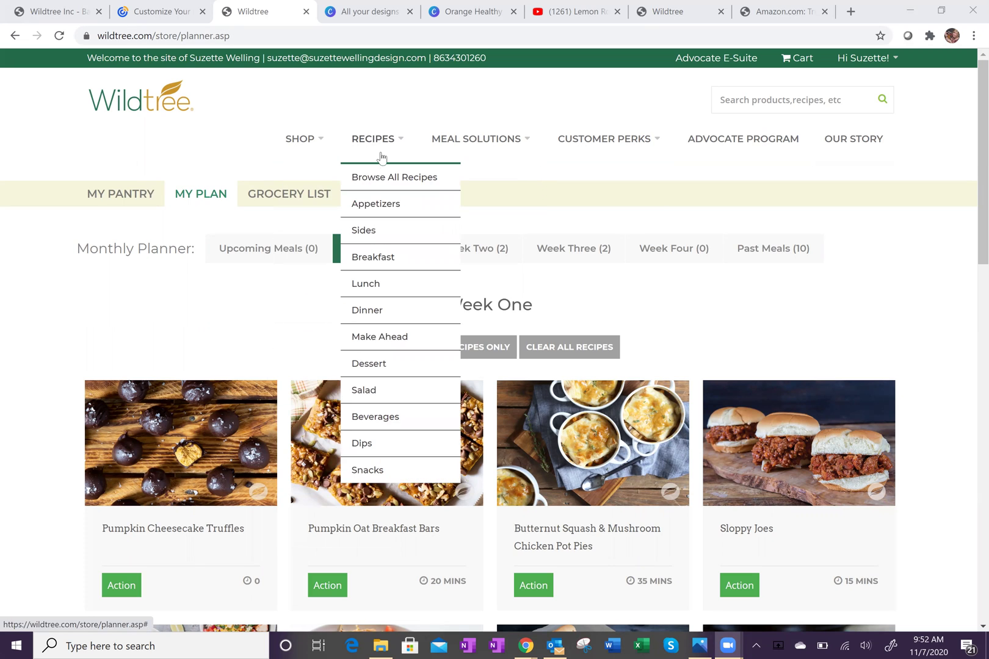
# Browse all 1307 recipes, checking Meal Type and Cuisine Type unfiltered, and open Maple Walnut Crusted Salmon.
pyautogui.click(389, 178)
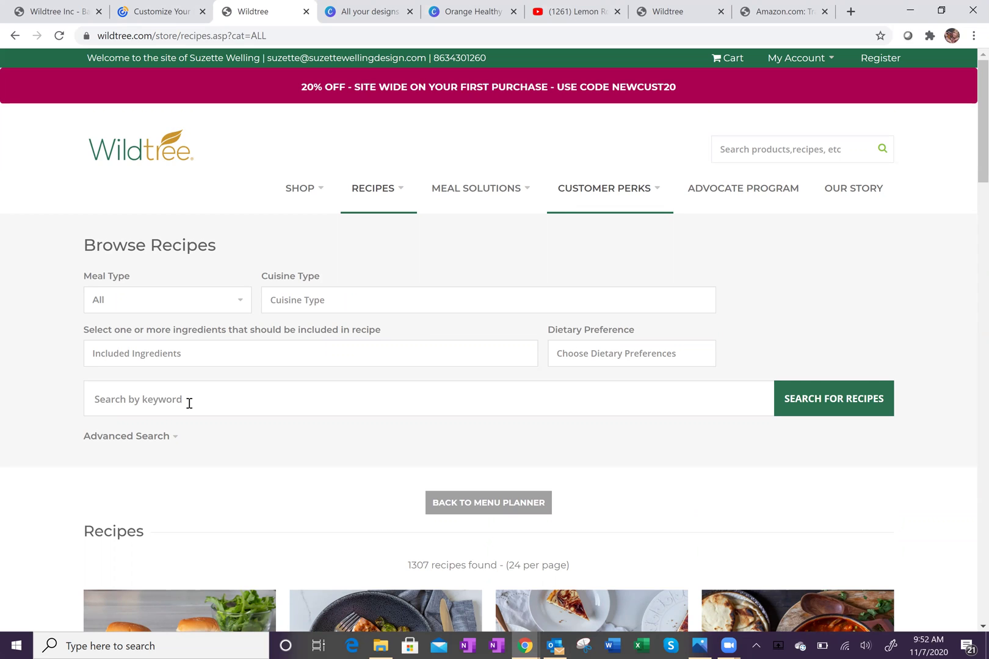
pyautogui.click(239, 302)
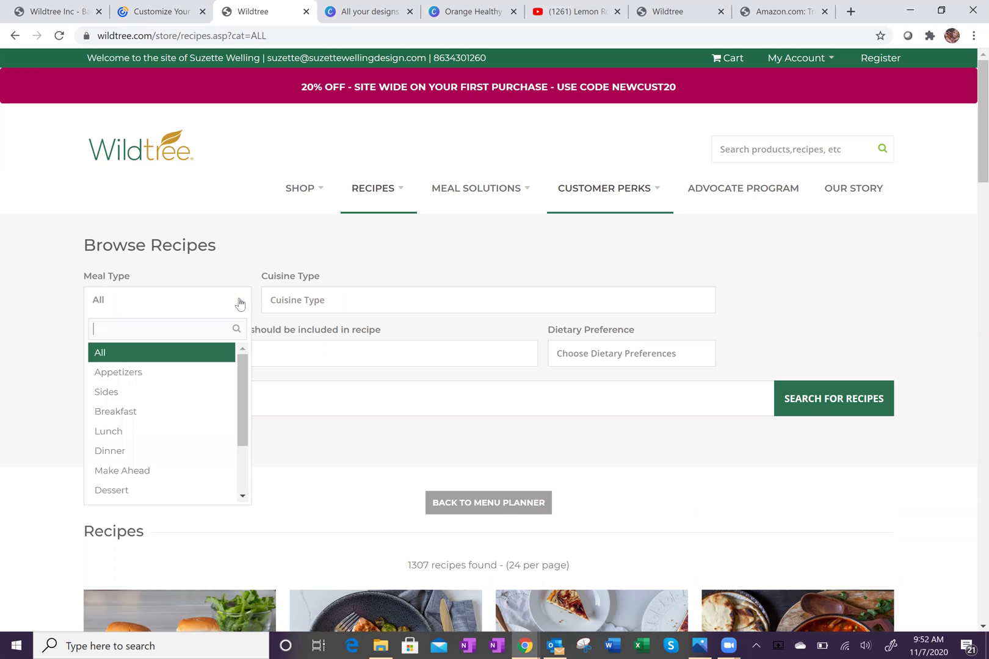
pyautogui.click(239, 303)
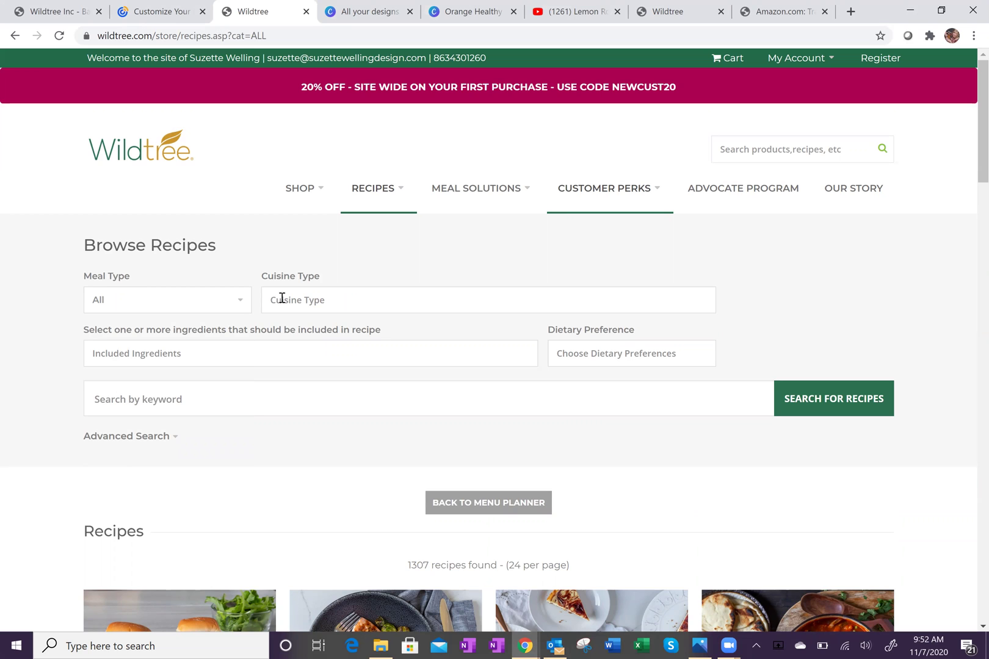
pyautogui.click(311, 298)
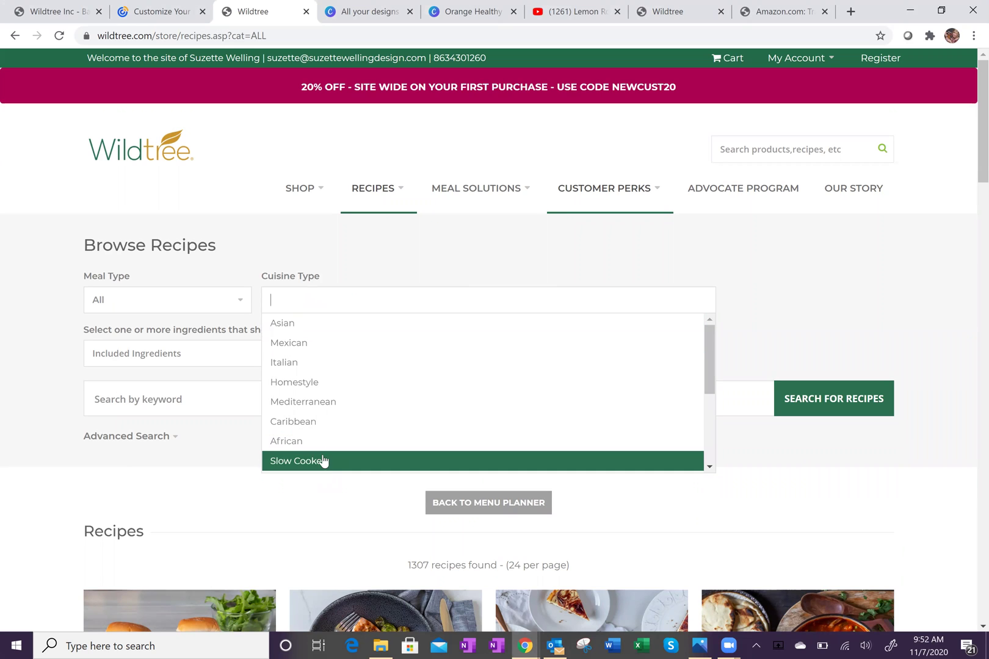
pyautogui.click(43, 307)
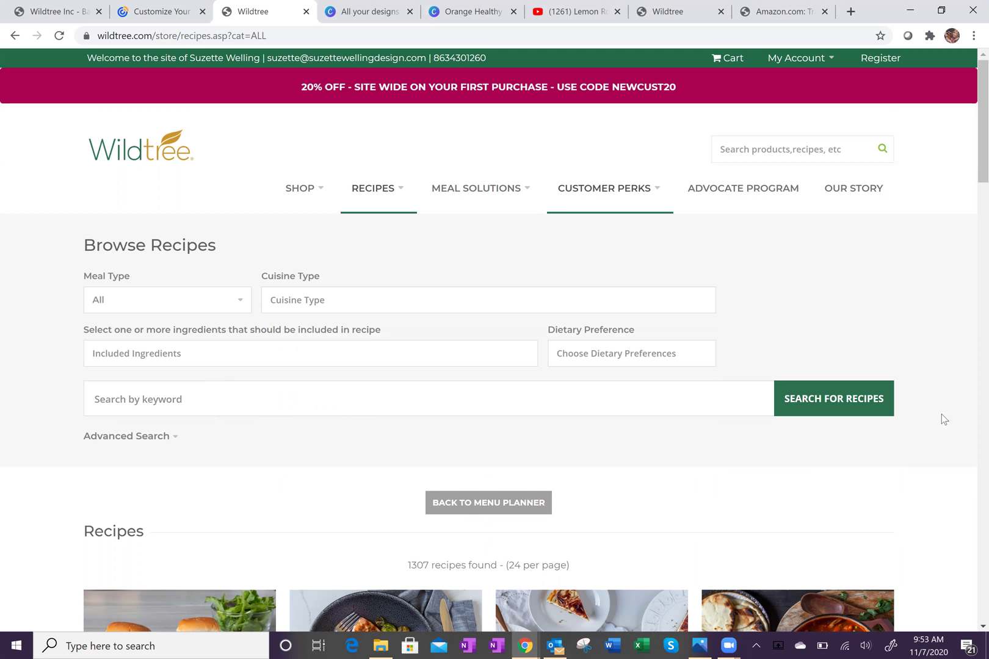
pyautogui.scroll(-3, 941, 414)
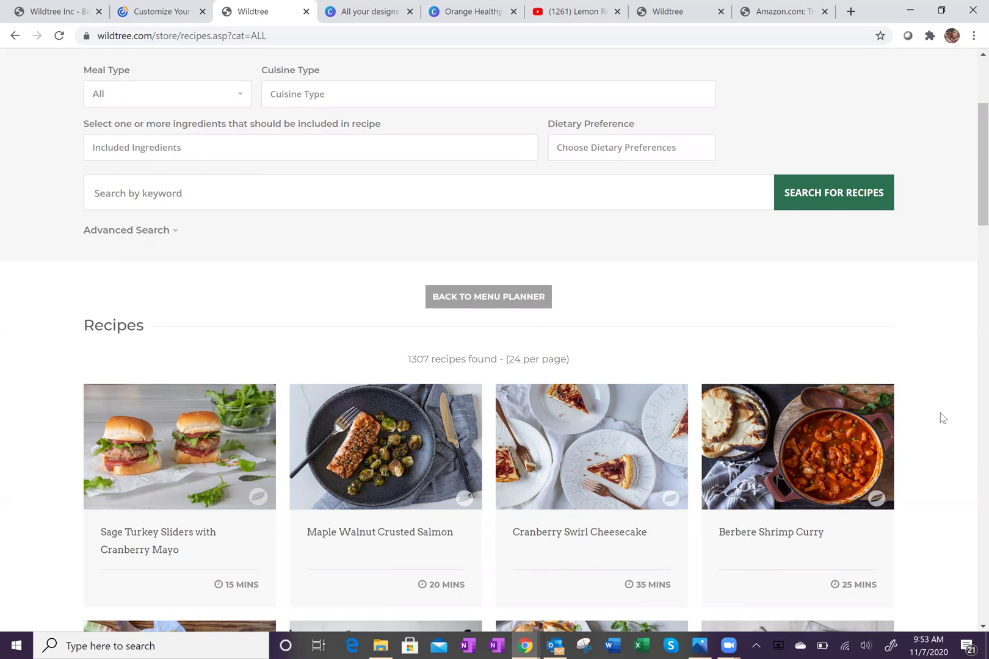
pyautogui.click(402, 537)
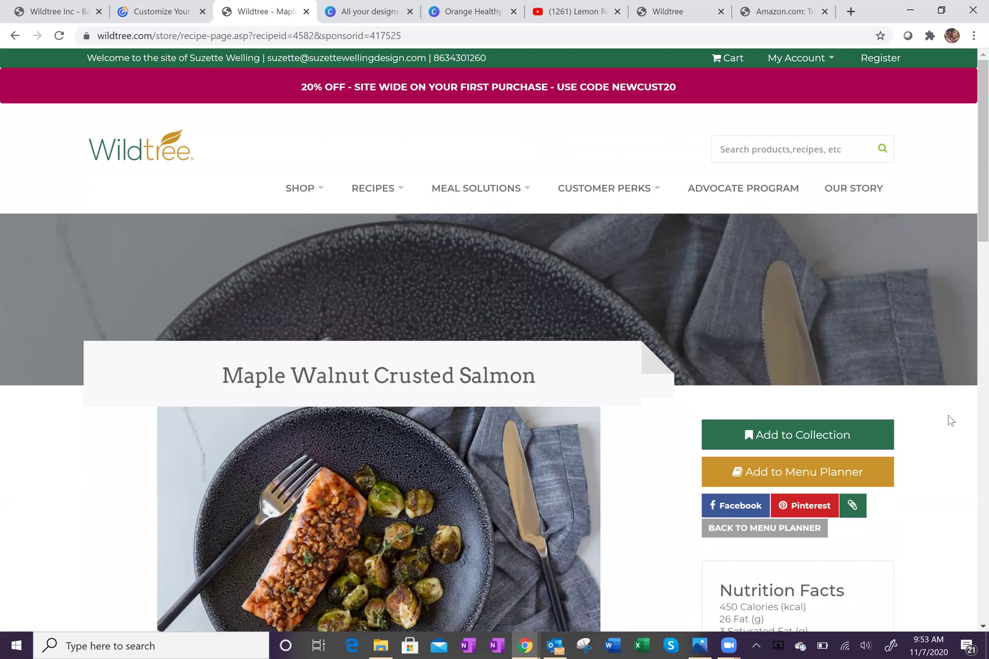
# Try adding the salmon recipe to a collection and dismiss the sign-in required alert.
pyautogui.scroll(-8, 950, 421)
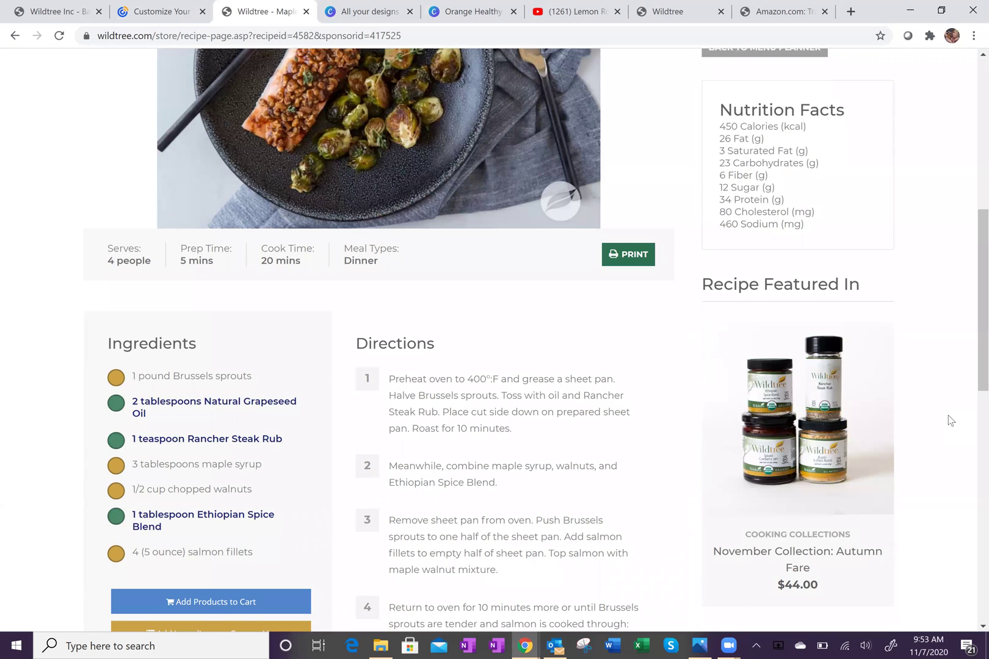
pyautogui.scroll(7, 951, 420)
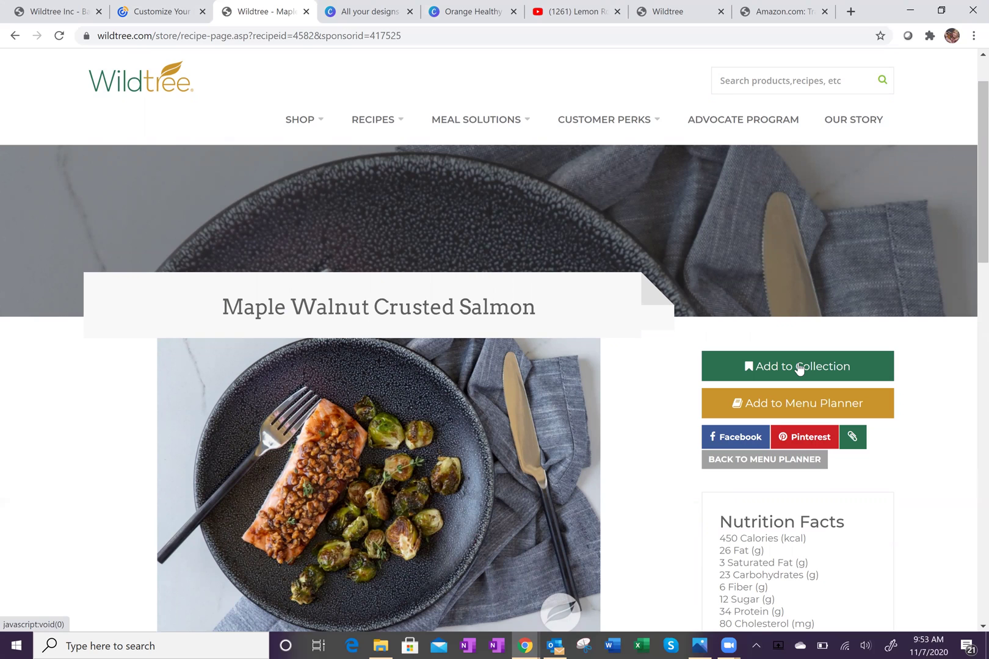
pyautogui.click(799, 369)
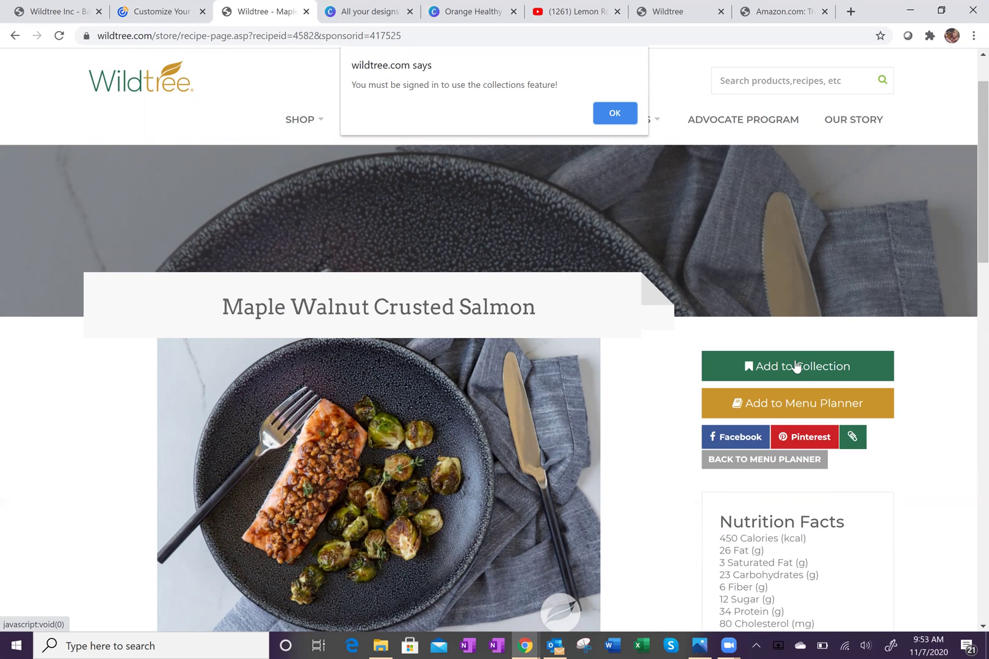
pyautogui.click(613, 113)
pyautogui.moveTo(606, 122)
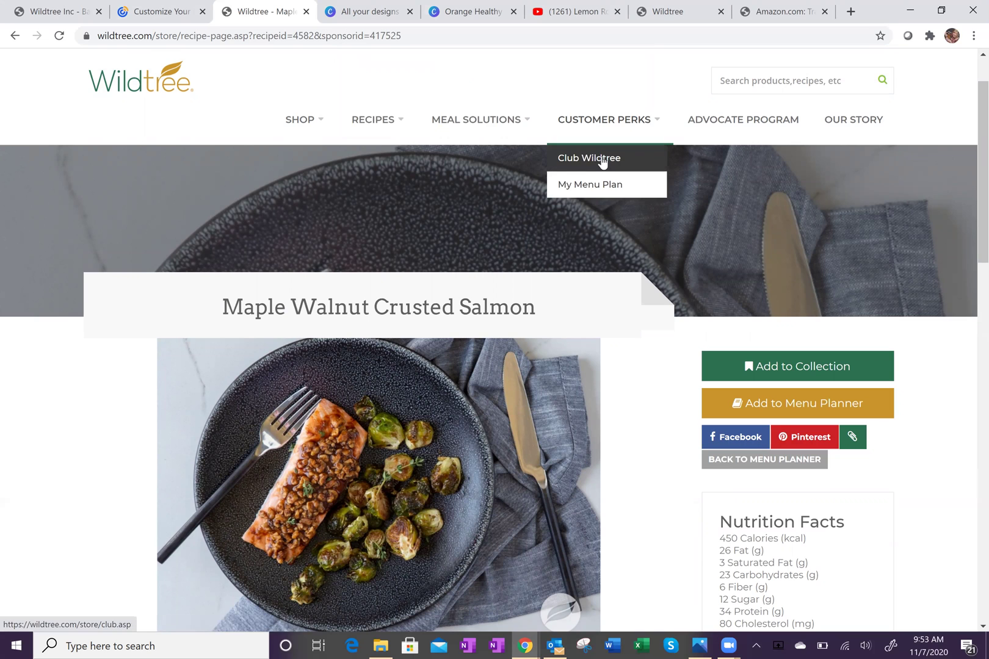
# Go to the Sign In page from the My Account menu.
pyautogui.scroll(1, 577, 110)
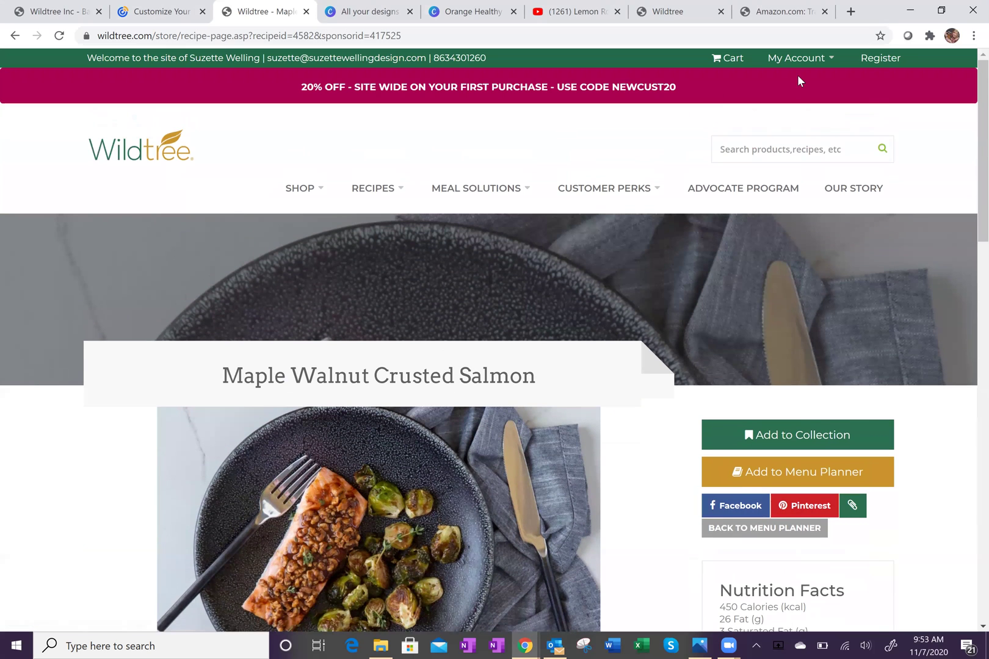
pyautogui.moveTo(792, 66)
pyautogui.click(761, 88)
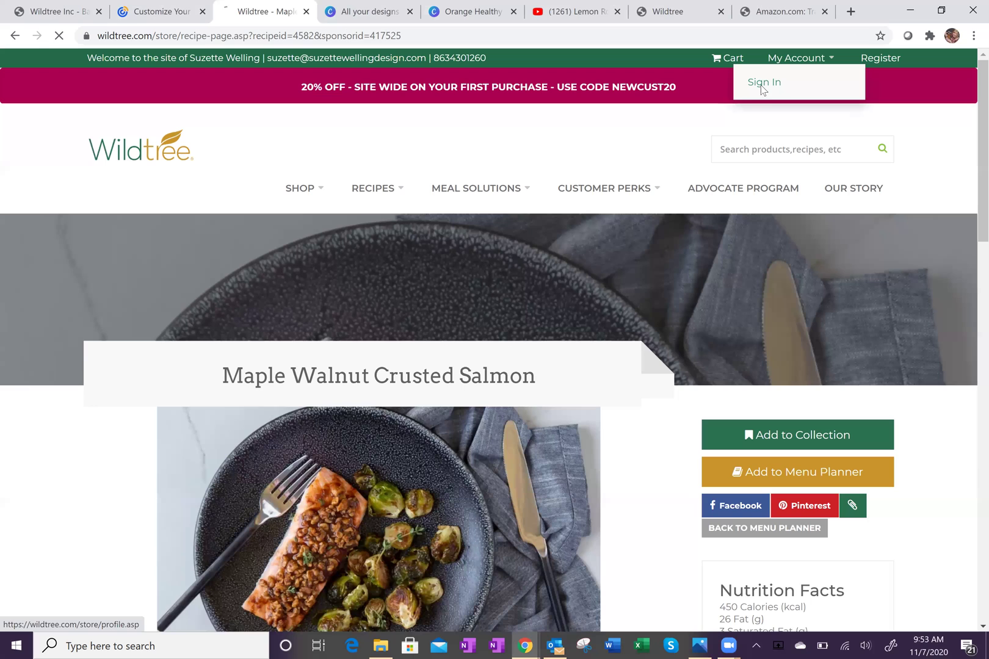
# Log in with the account's e-mail username and password.
pyautogui.scroll(-4, 428, 342)
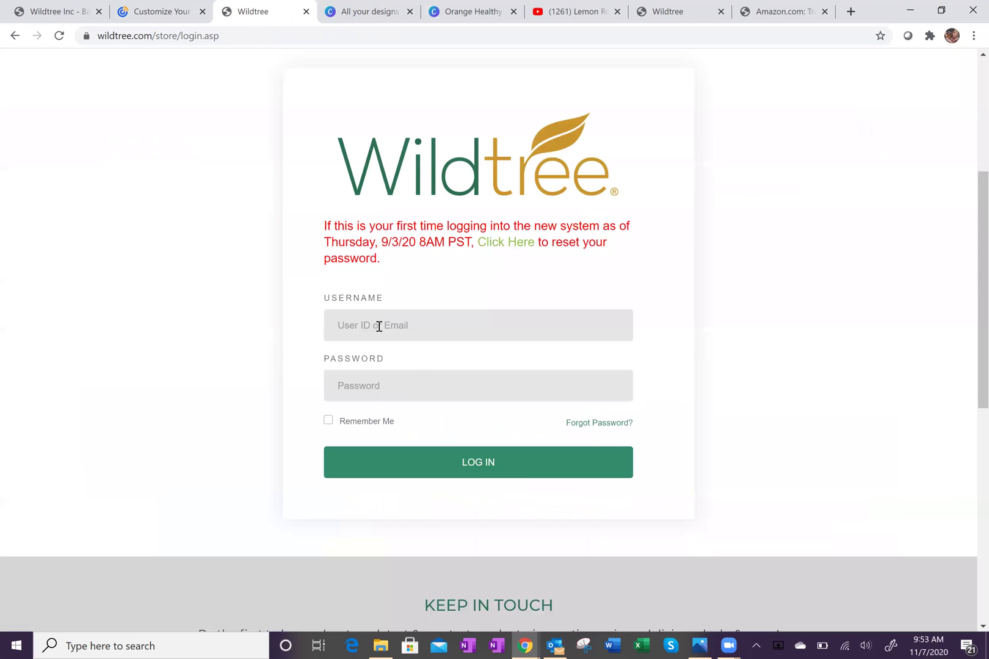
pyautogui.click(379, 327)
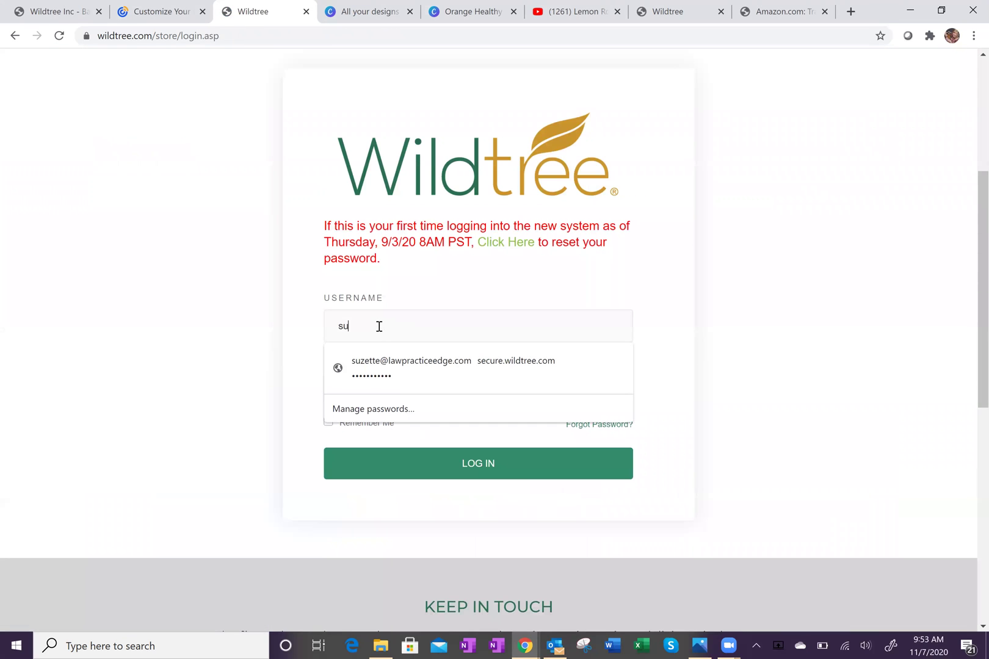
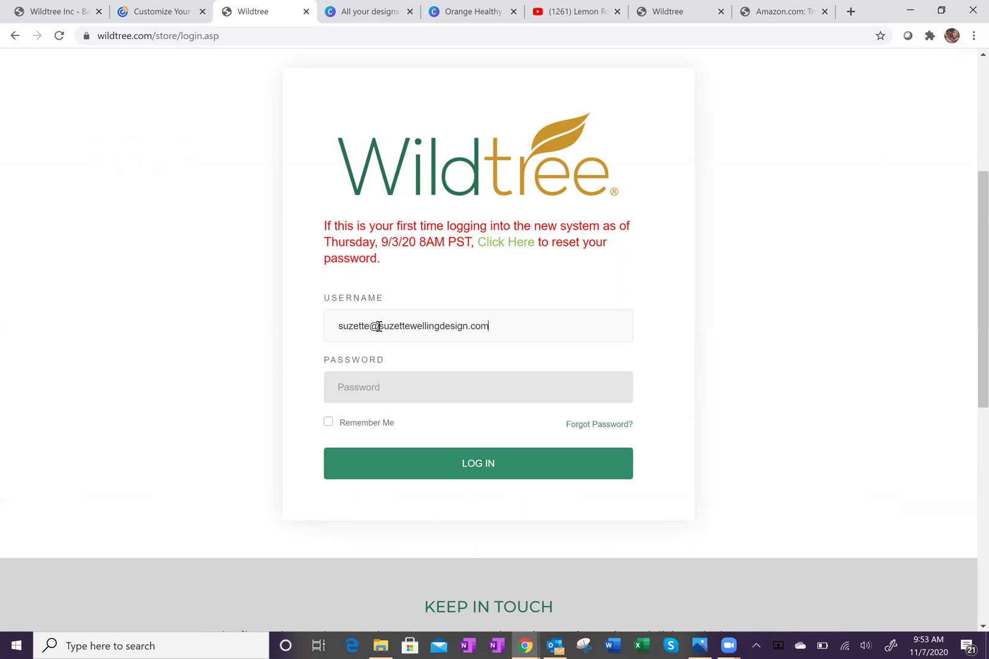
pyautogui.press('Tab')
pyautogui.write('•••••••••••')
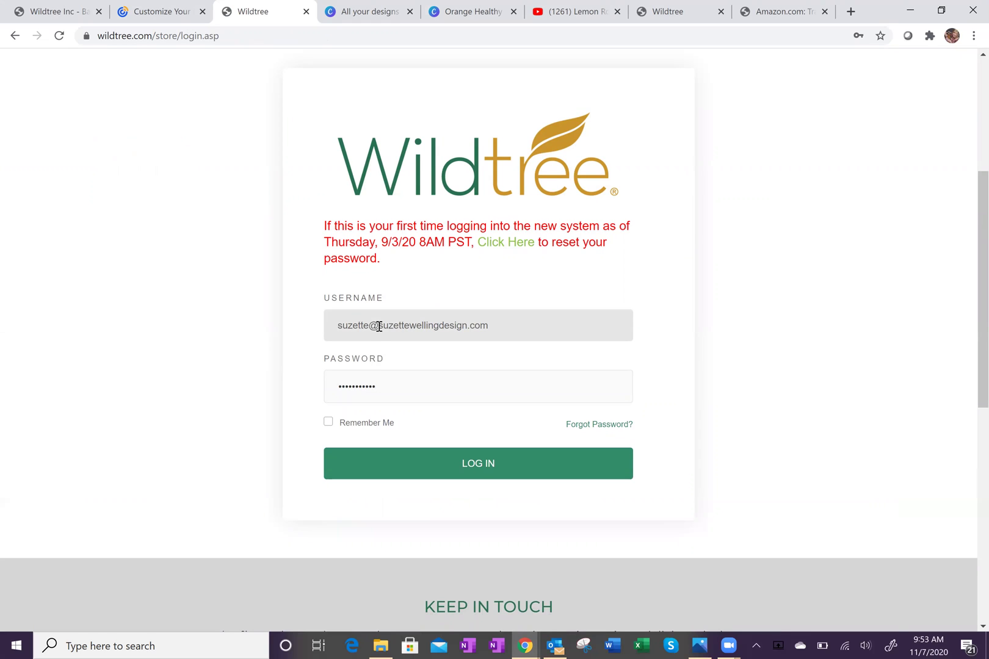
pyautogui.click(468, 466)
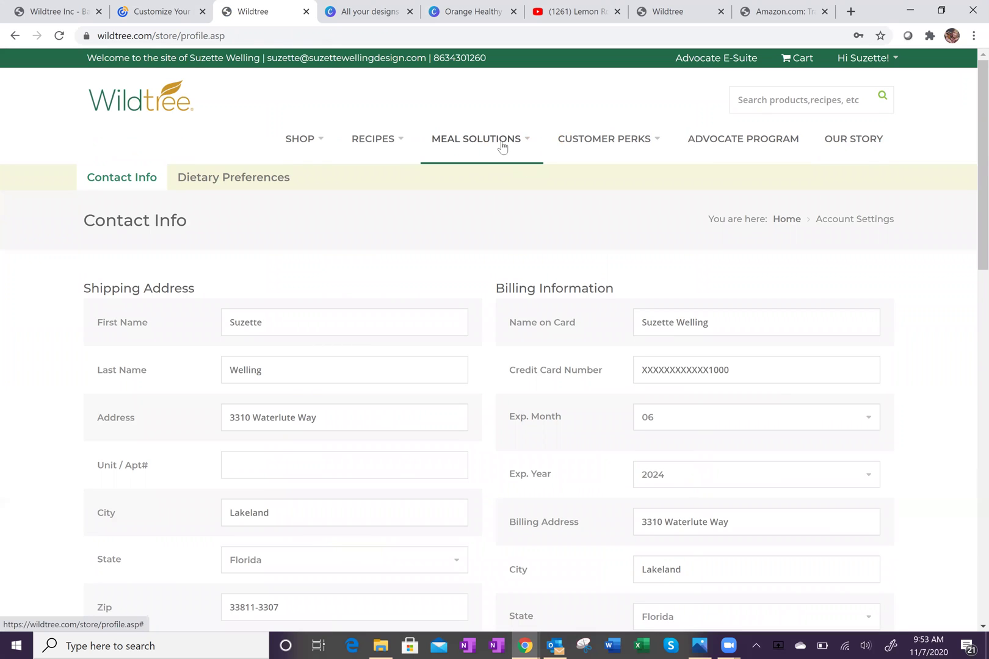
# Reopen Maple Walnut Crusted Salmon from Browse All Recipes, add it to a collection, and go to Collections.
pyautogui.moveTo(380, 148)
pyautogui.click(381, 181)
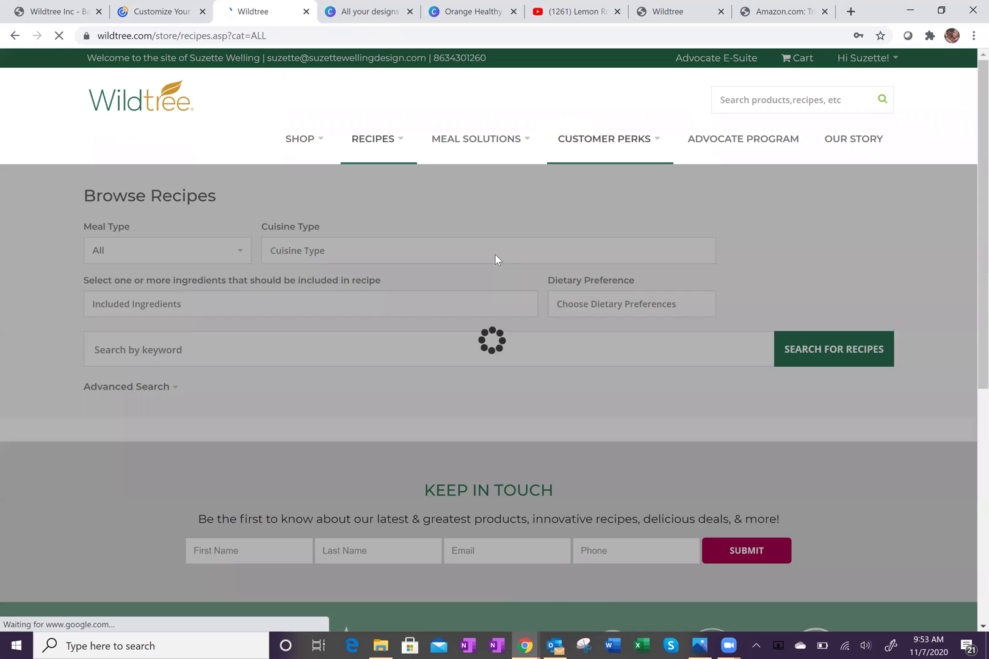
pyautogui.scroll(-3, 466, 342)
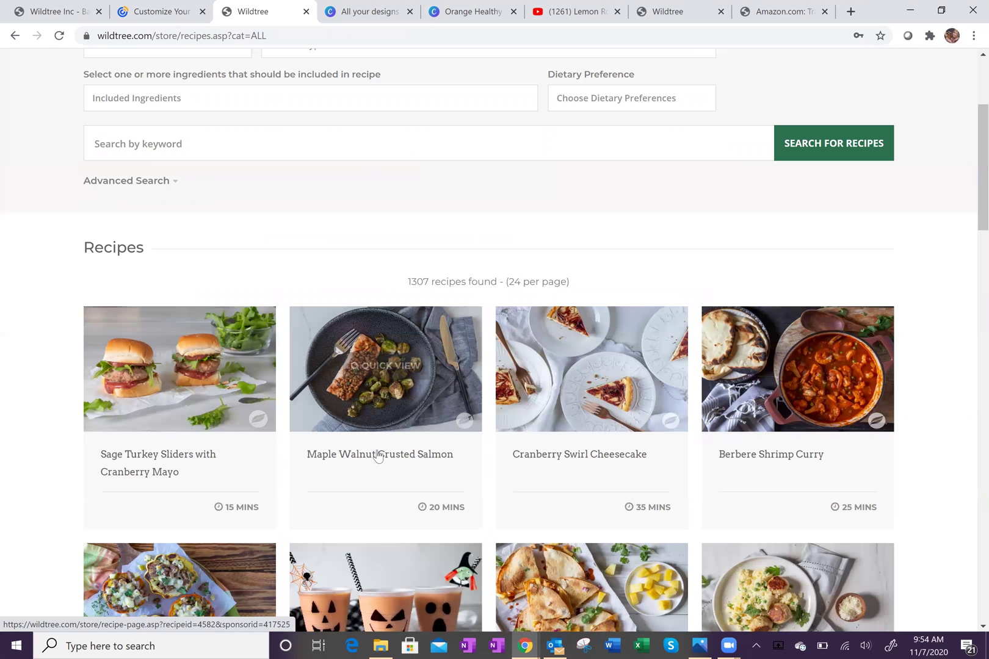
pyautogui.click(378, 455)
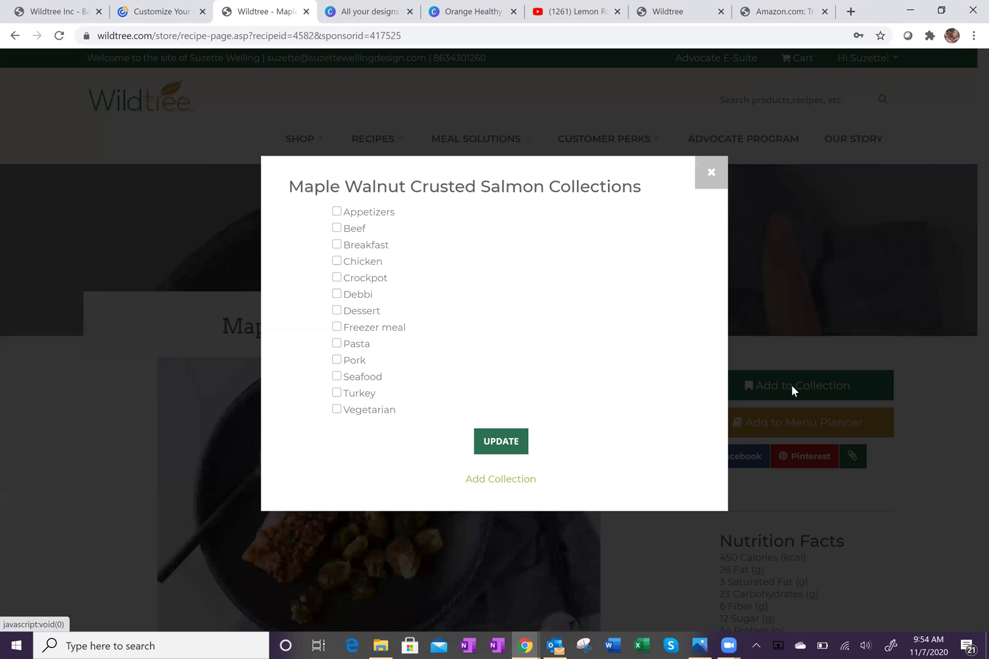
pyautogui.click(794, 387)
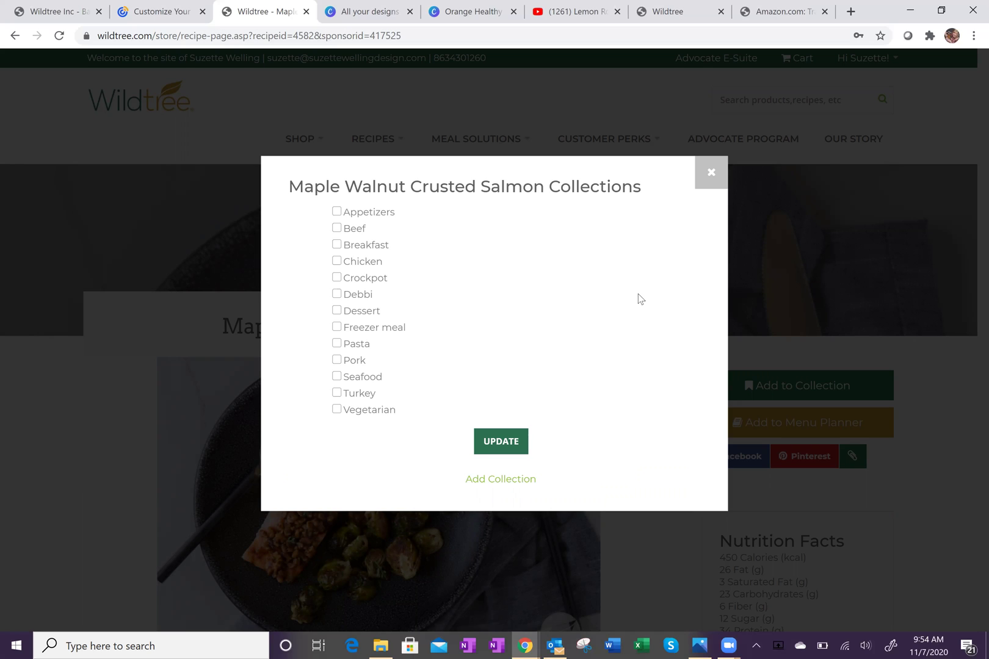
pyautogui.click(506, 482)
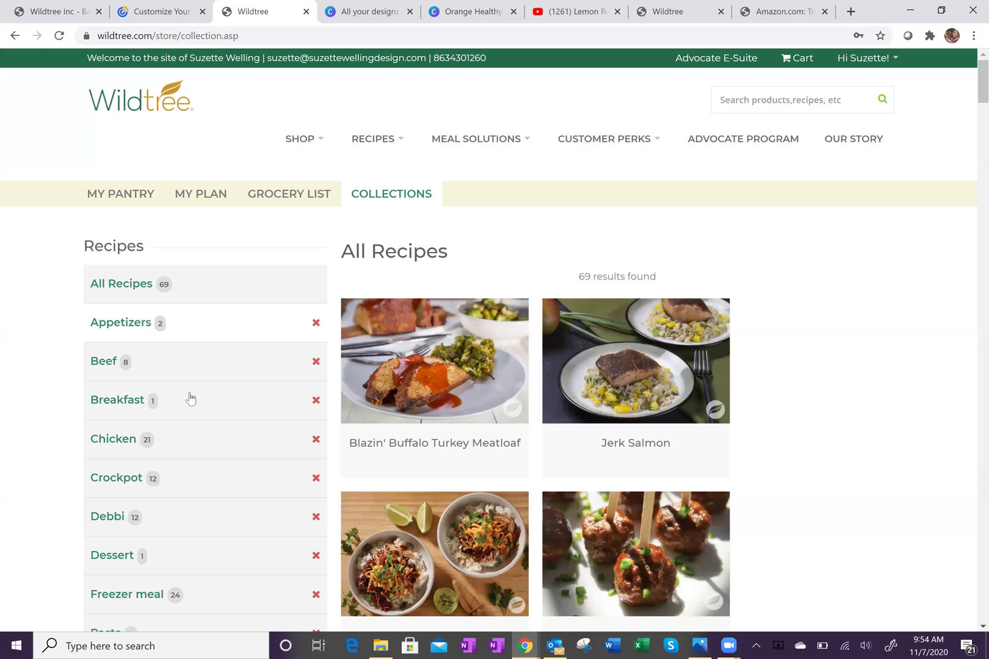
# View the Beef and then the Turkey recipe collections.
pyautogui.scroll(-5, 172, 448)
pyautogui.scroll(5, 172, 447)
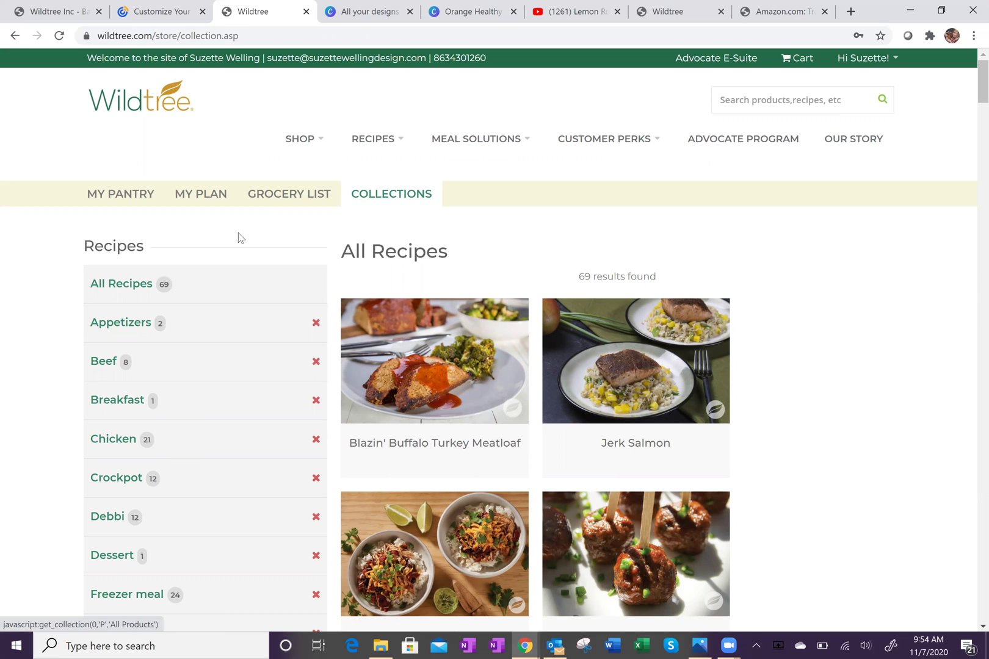
pyautogui.click(105, 360)
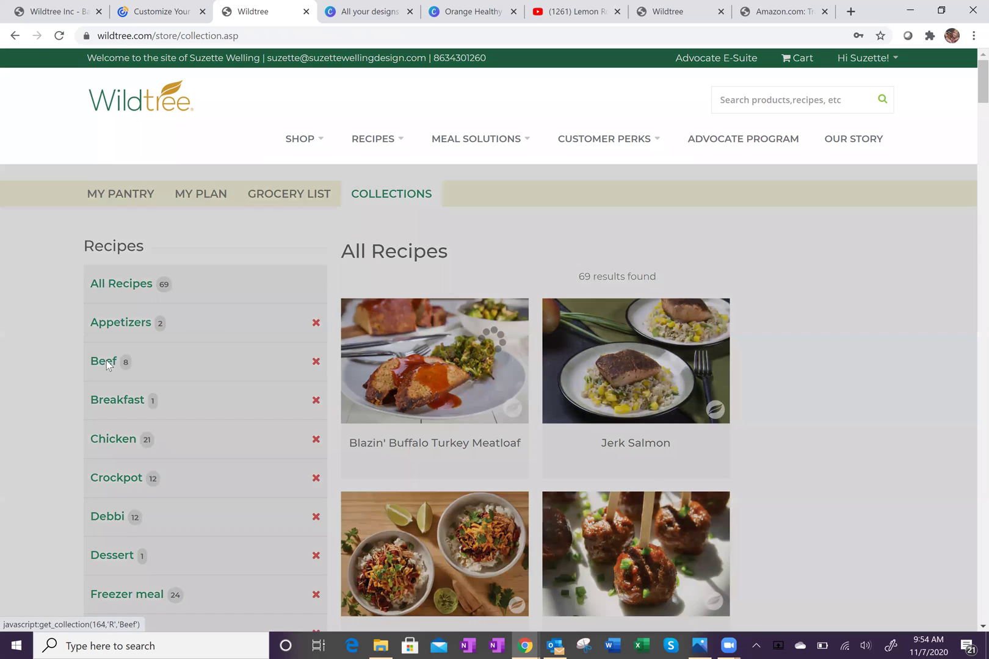
pyautogui.scroll(-5, 801, 355)
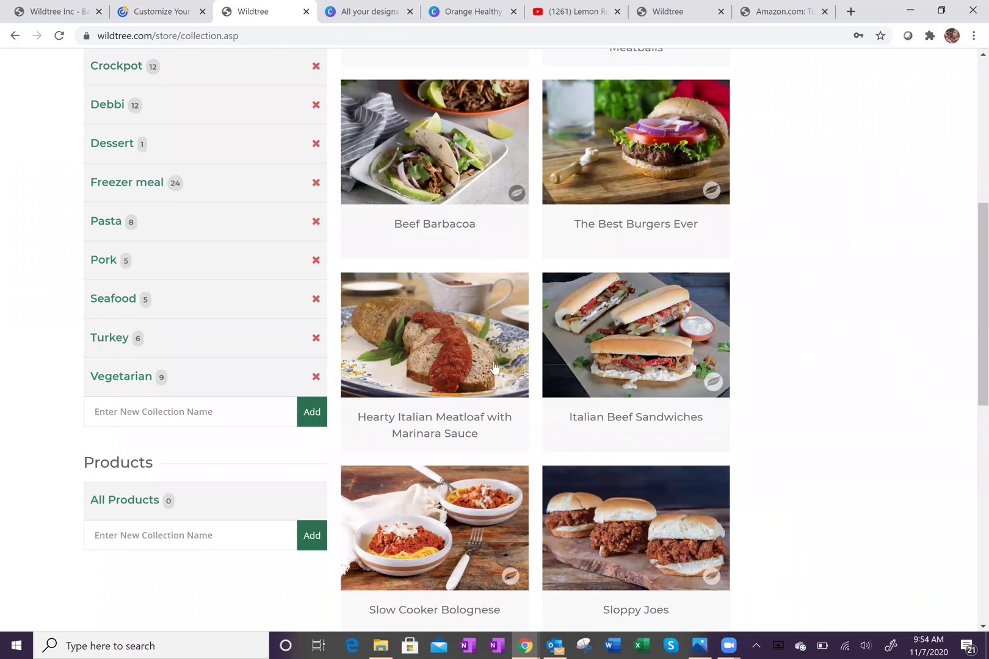
pyautogui.click(107, 339)
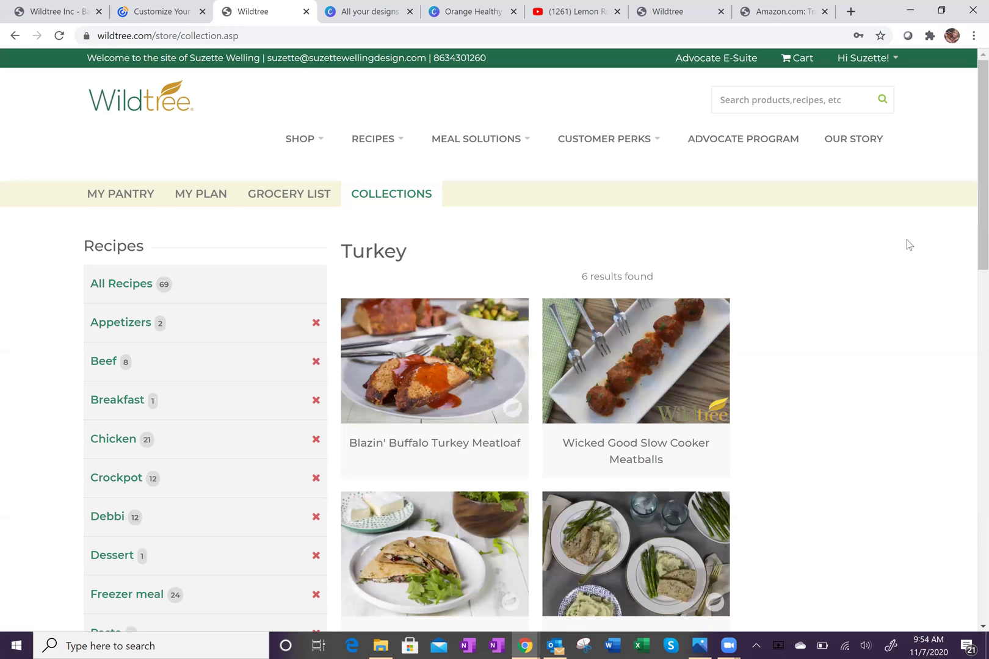
# Go to the monthly planner via Customer Perks > My Menu Plan.
pyautogui.click(471, 141)
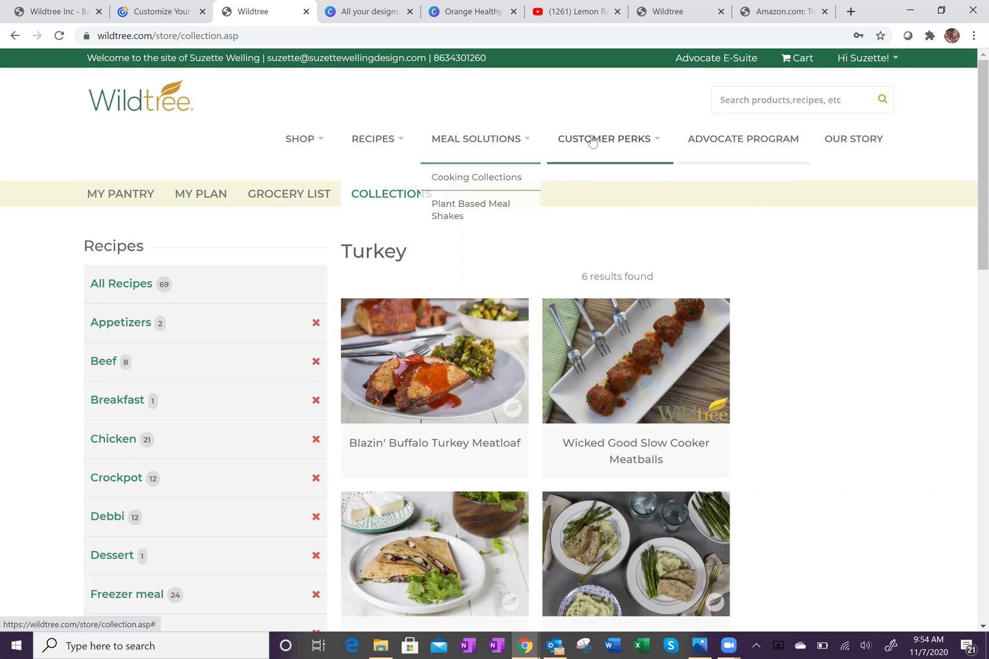
pyautogui.click(594, 140)
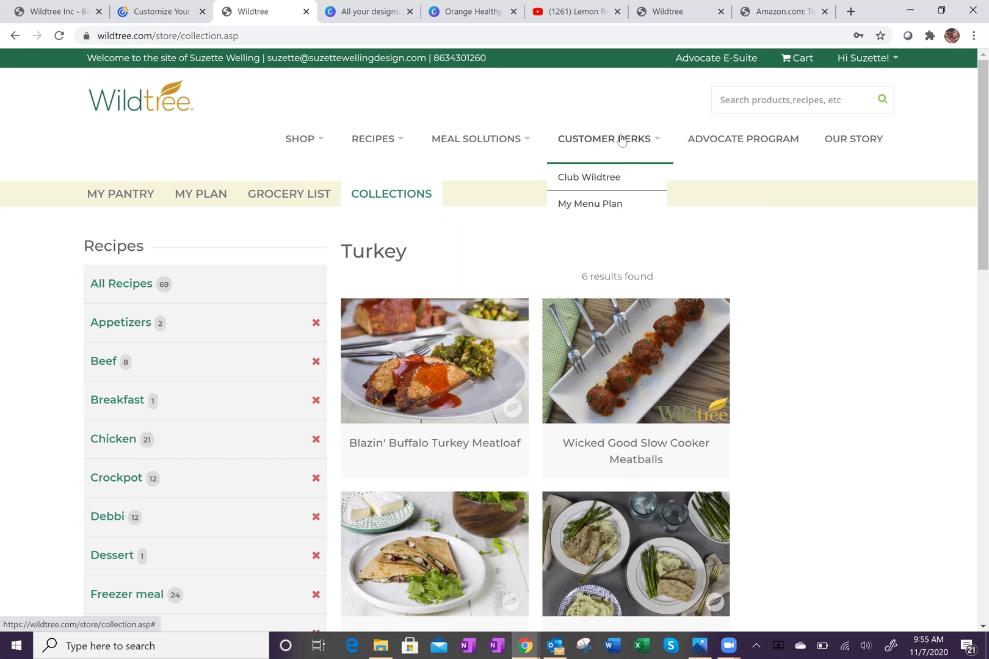
pyautogui.click(595, 204)
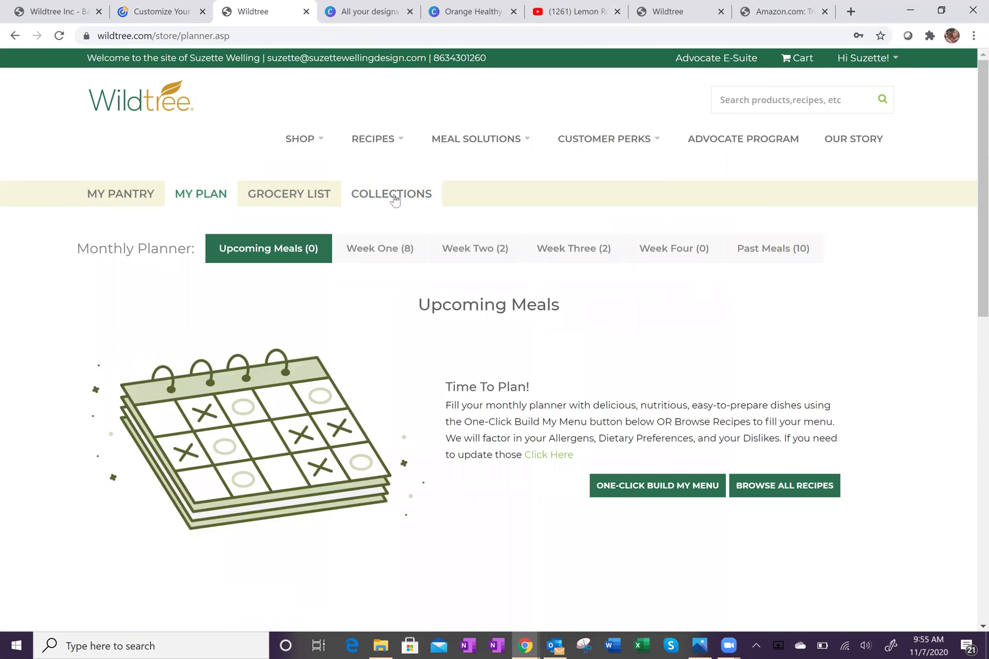
pyautogui.click(394, 199)
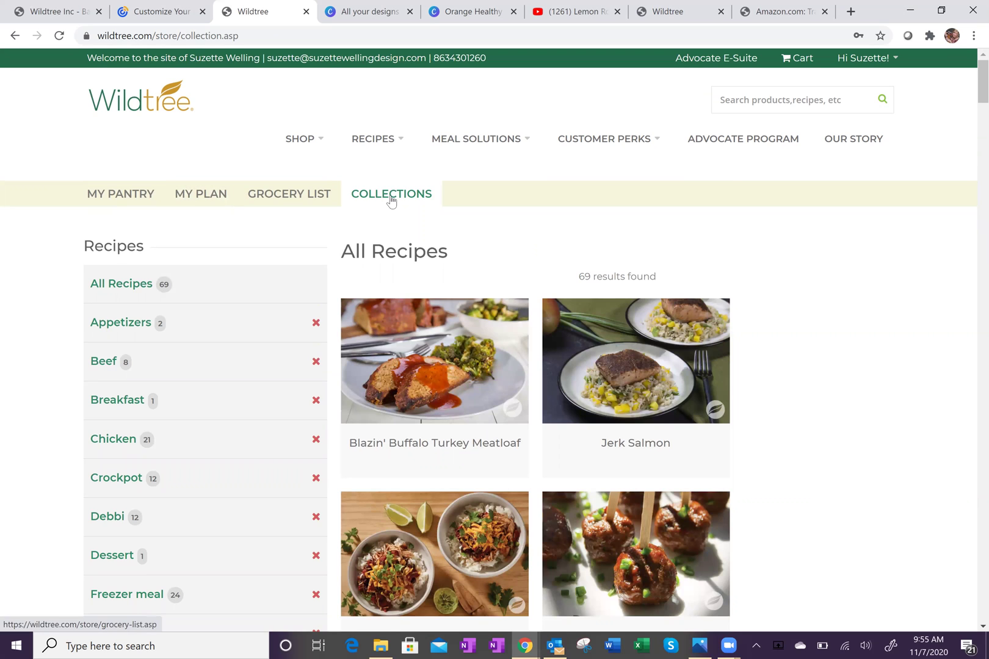
pyautogui.click(195, 202)
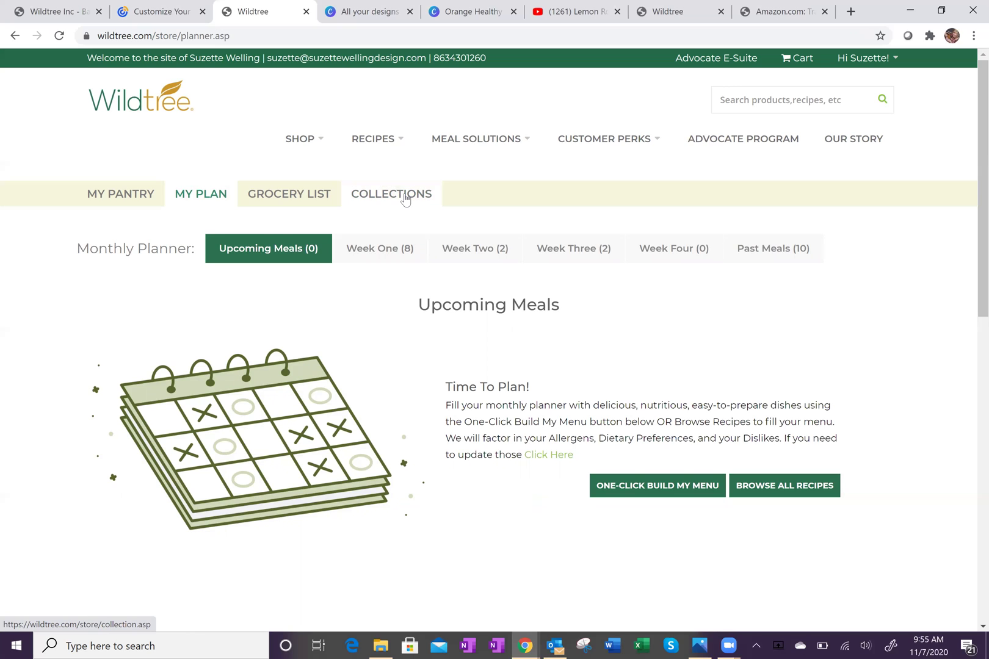
pyautogui.click(379, 253)
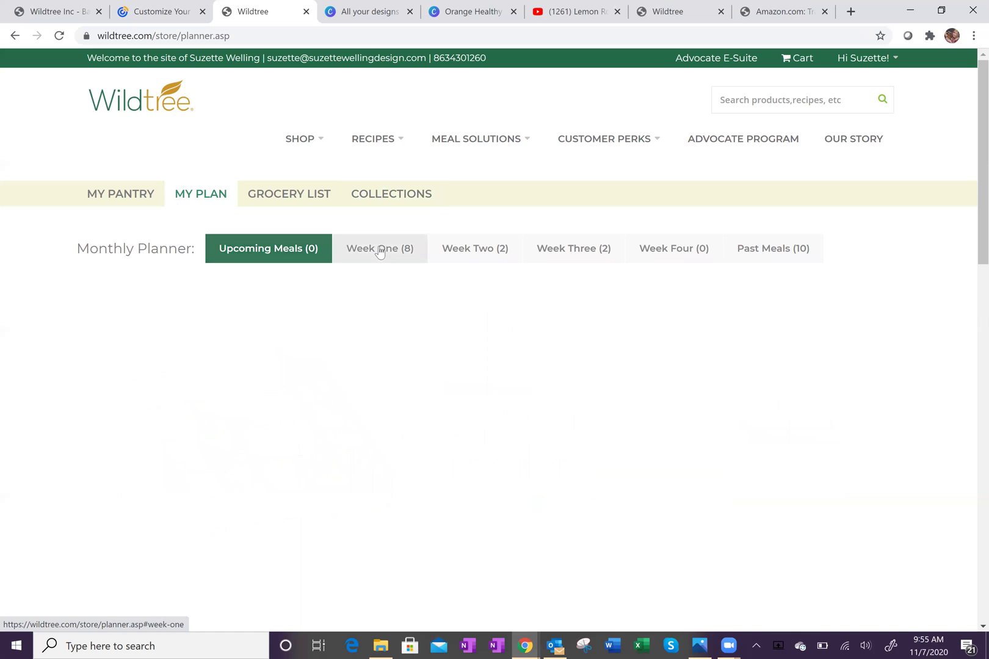
# Scroll through the eight Week One meals.
pyautogui.scroll(-1, 957, 292)
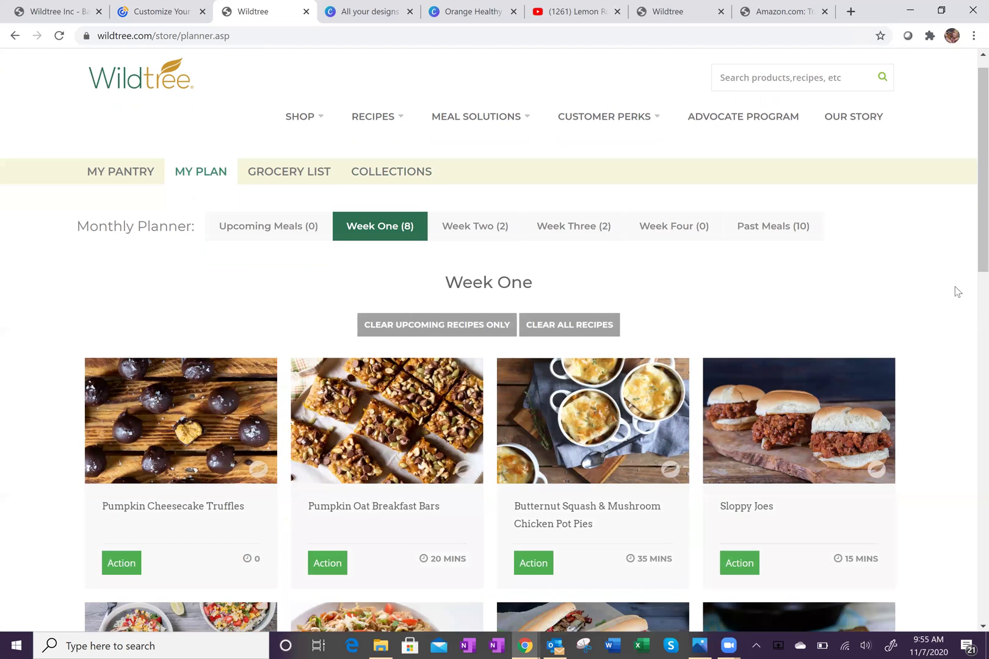
pyautogui.scroll(-5, 957, 291)
pyautogui.scroll(3, 957, 292)
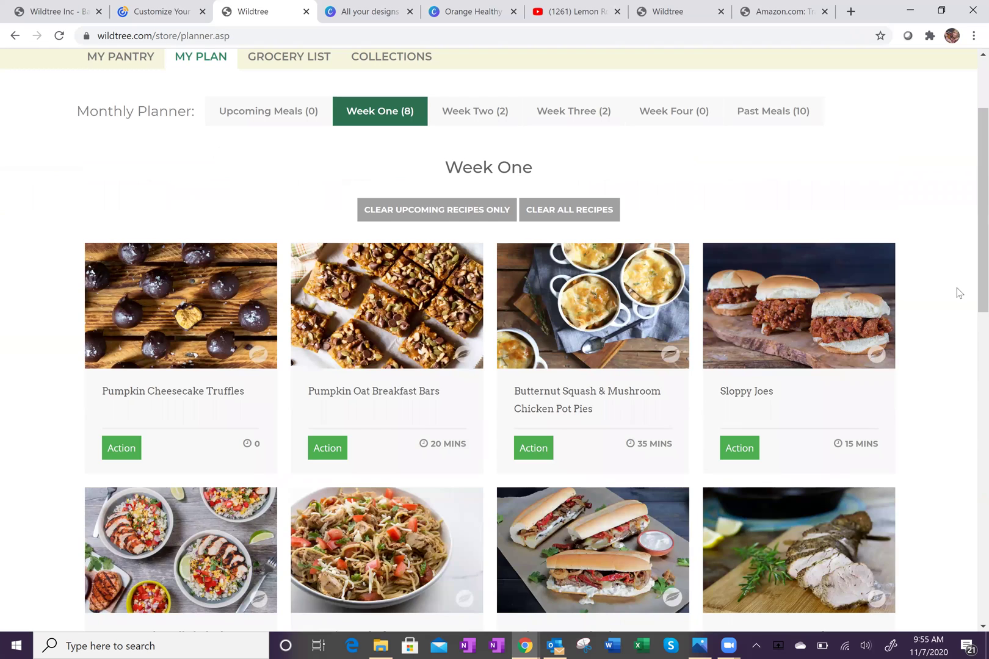
pyautogui.scroll(1, 958, 293)
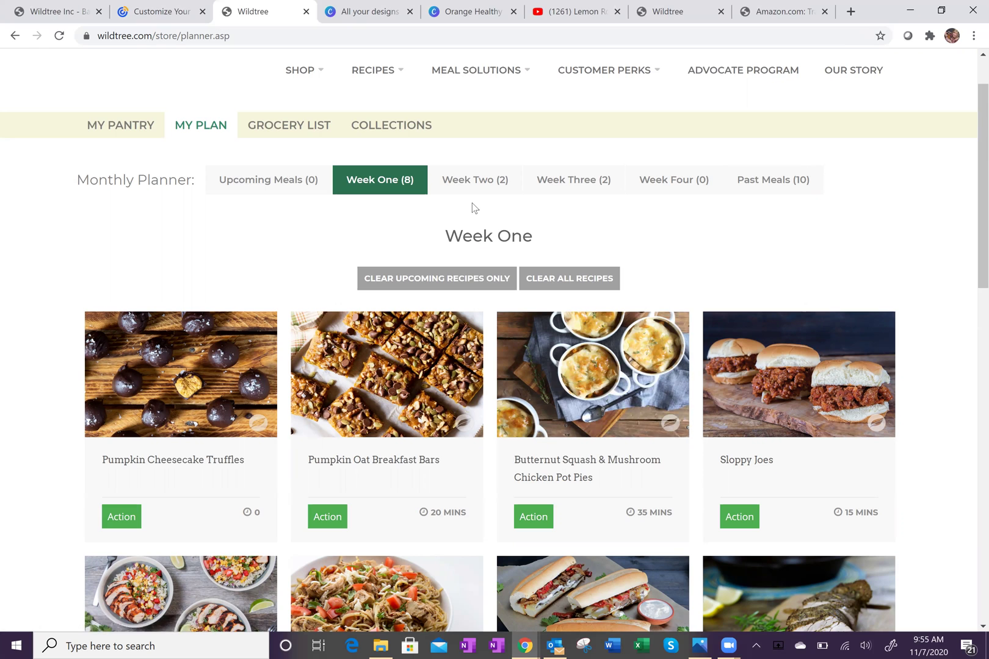
# Open Spicy Cocktail Meatballs from the Appetizers collection.
pyautogui.click(385, 136)
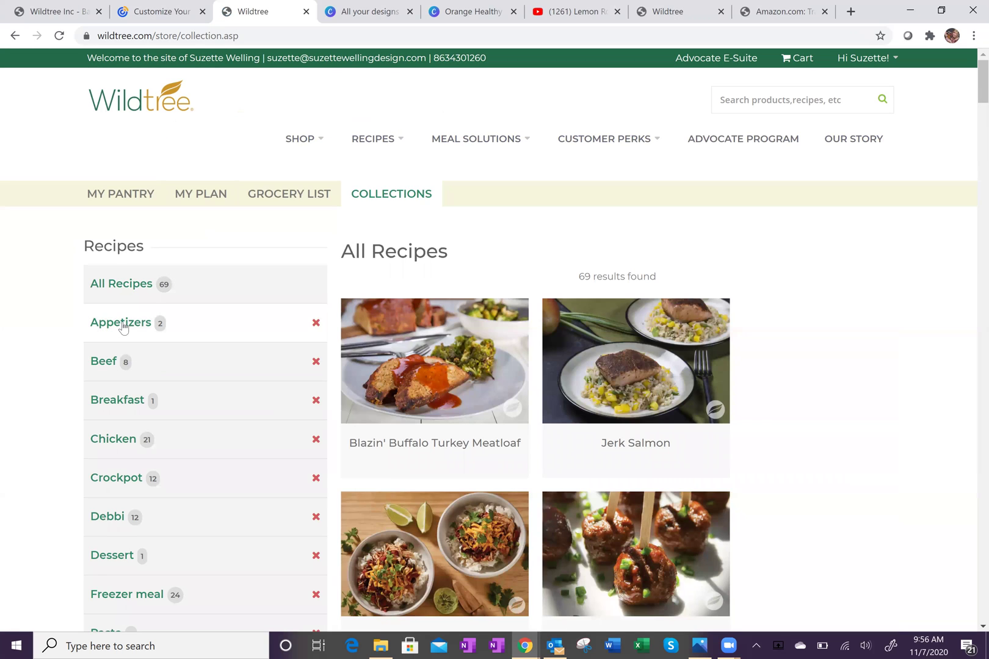
pyautogui.click(121, 323)
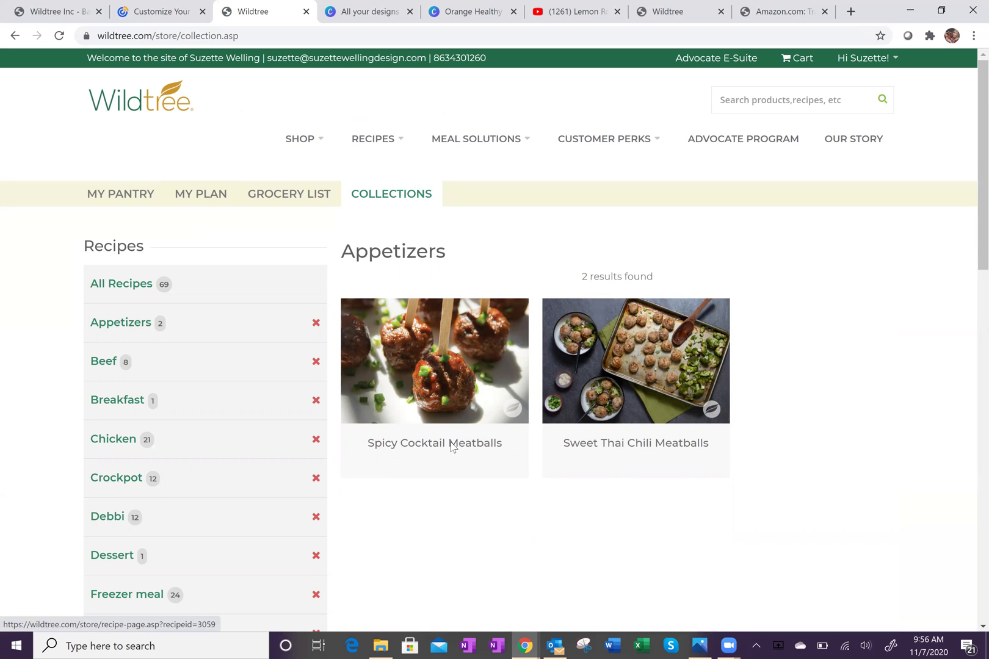
pyautogui.click(450, 447)
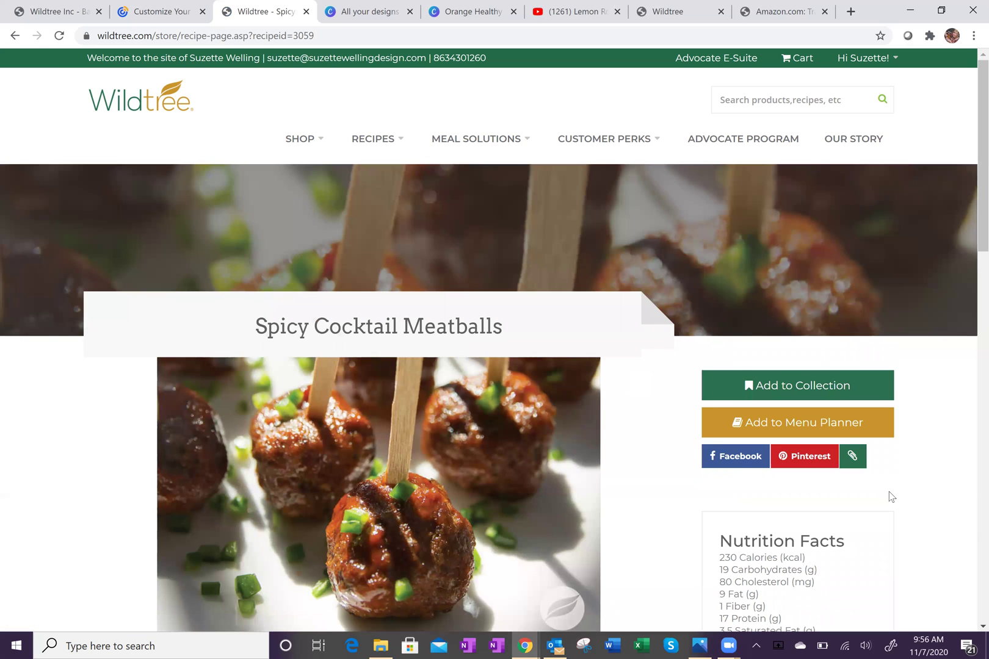
# Add Spicy Cocktail Meatballs to the menu planner.
pyautogui.scroll(-3, 925, 408)
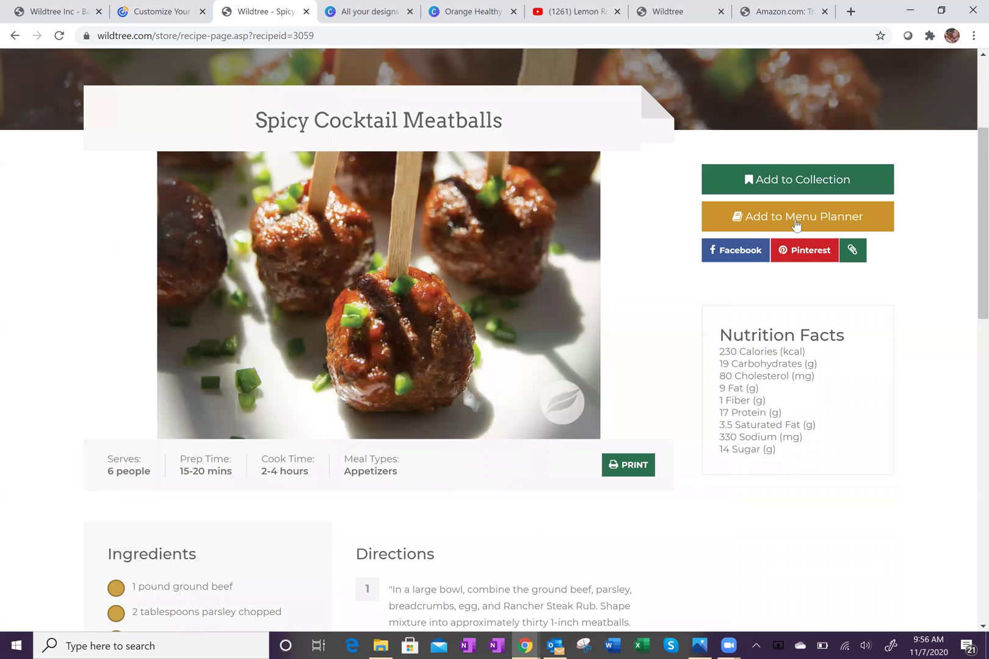
pyautogui.click(798, 221)
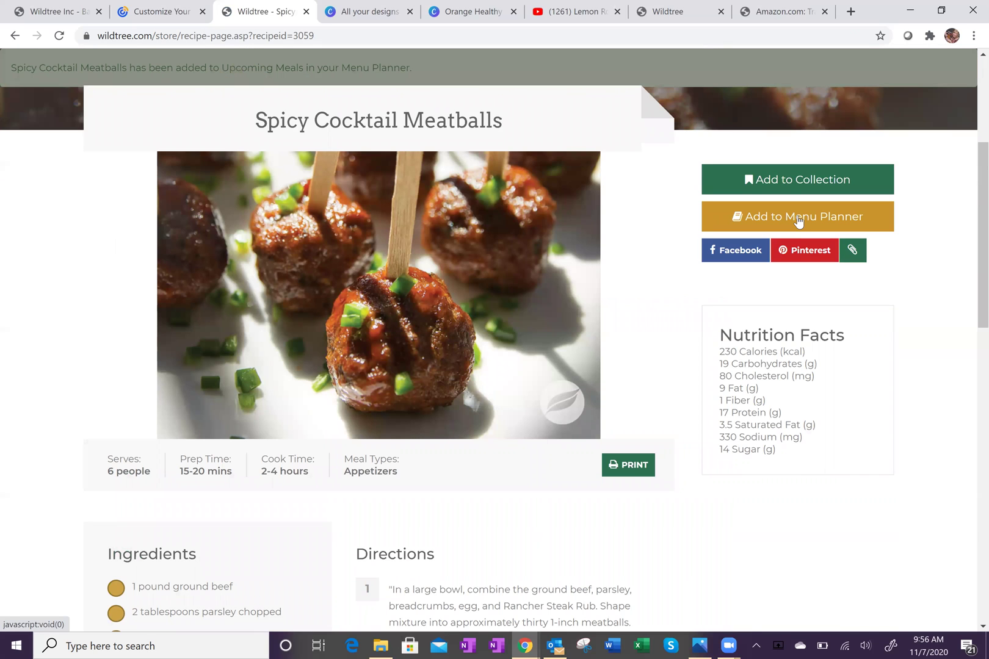
pyautogui.scroll(5, 655, 258)
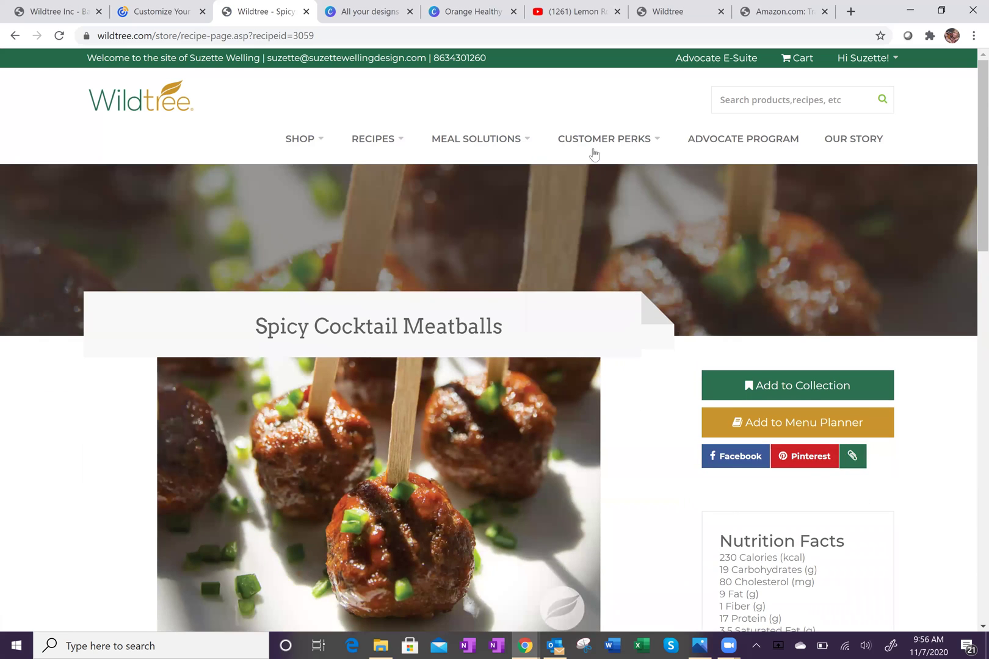
# In My Menu Plan, view the meatballs' Action options for moving it to another week.
pyautogui.moveTo(595, 147)
pyautogui.click(599, 204)
pyautogui.moveTo(172, 461)
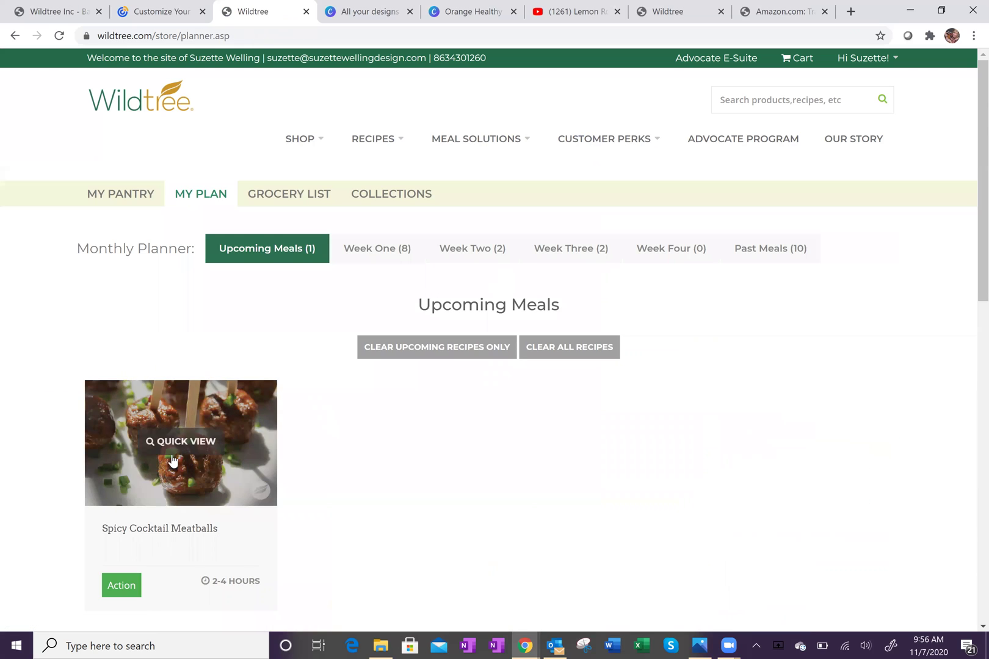
pyautogui.scroll(-3, 459, 462)
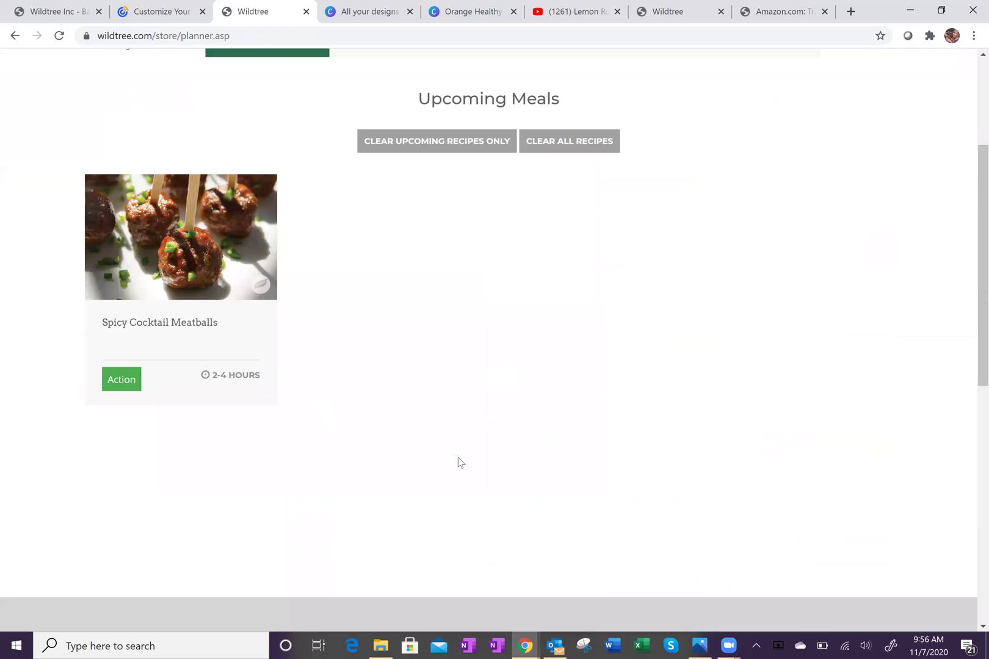
pyautogui.click(120, 383)
pyautogui.click(122, 381)
pyautogui.click(122, 381)
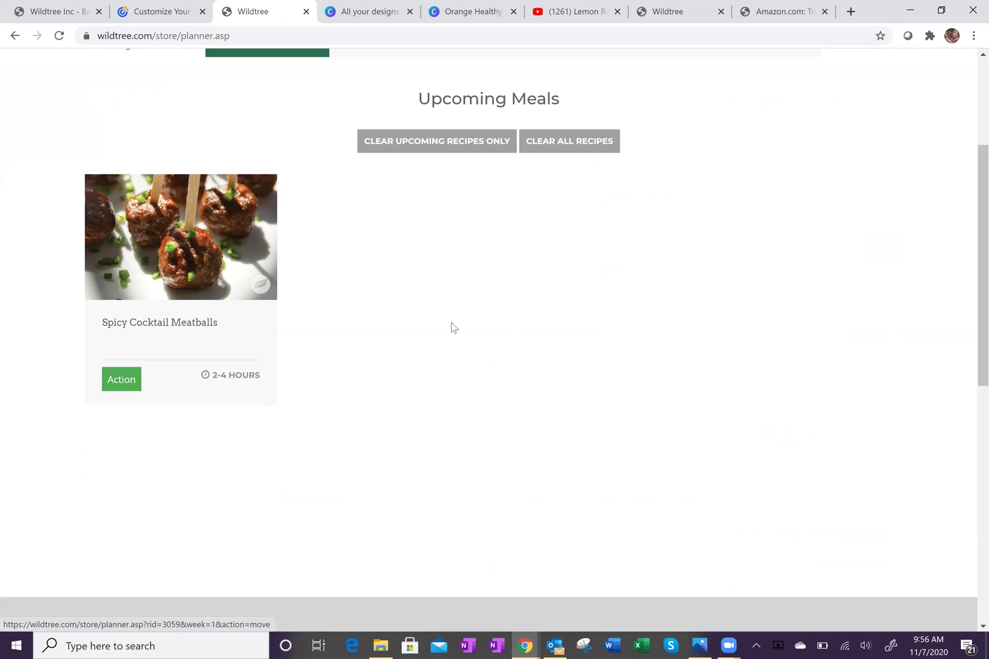
pyautogui.scroll(3, 454, 324)
pyautogui.scroll(1, 465, 313)
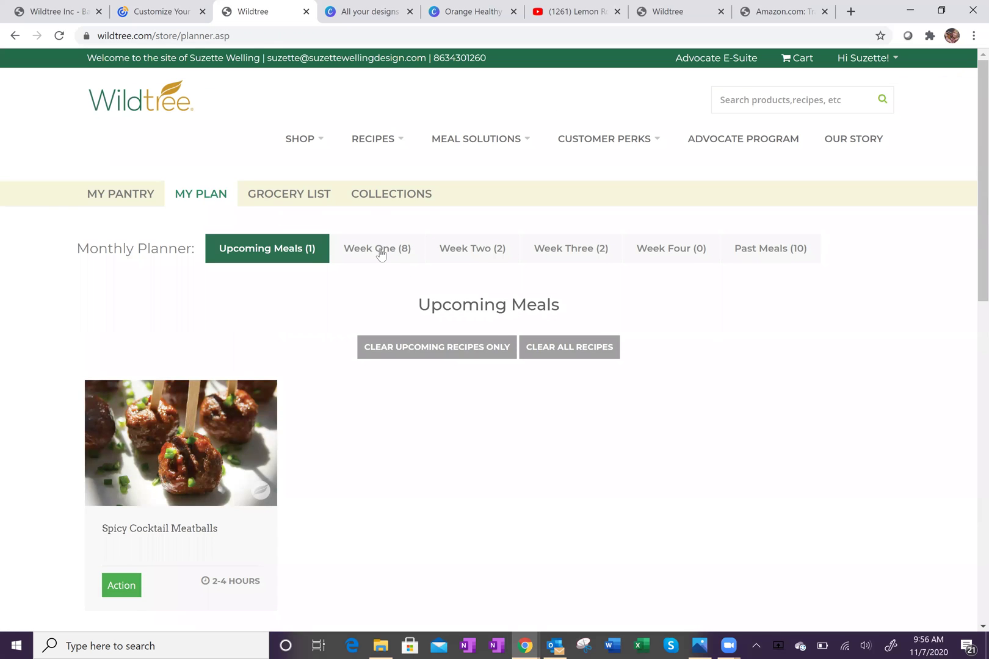
pyautogui.click(377, 254)
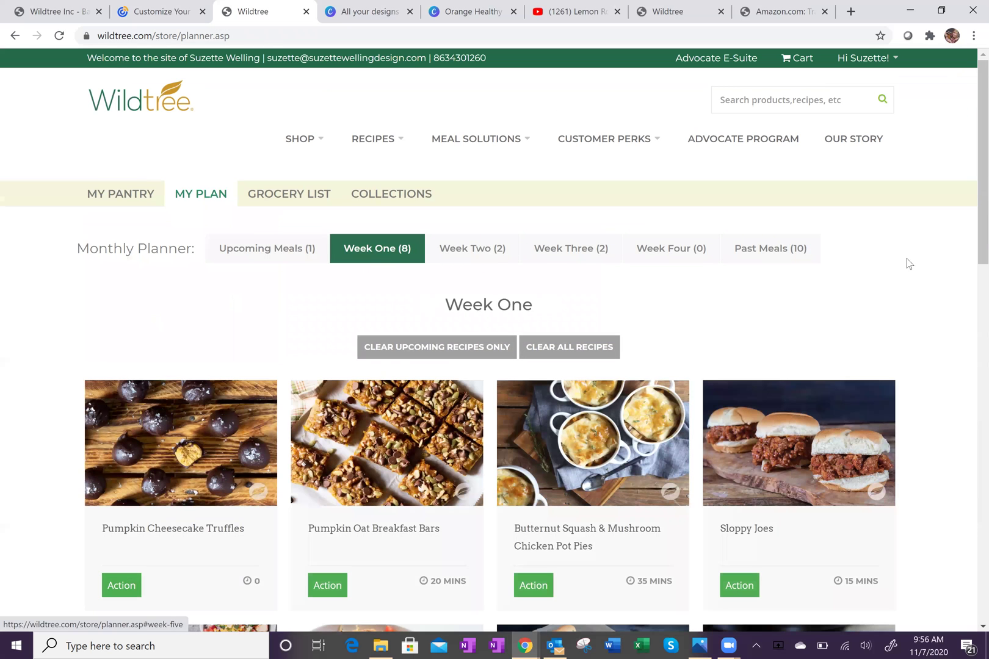
pyautogui.scroll(-5, 940, 275)
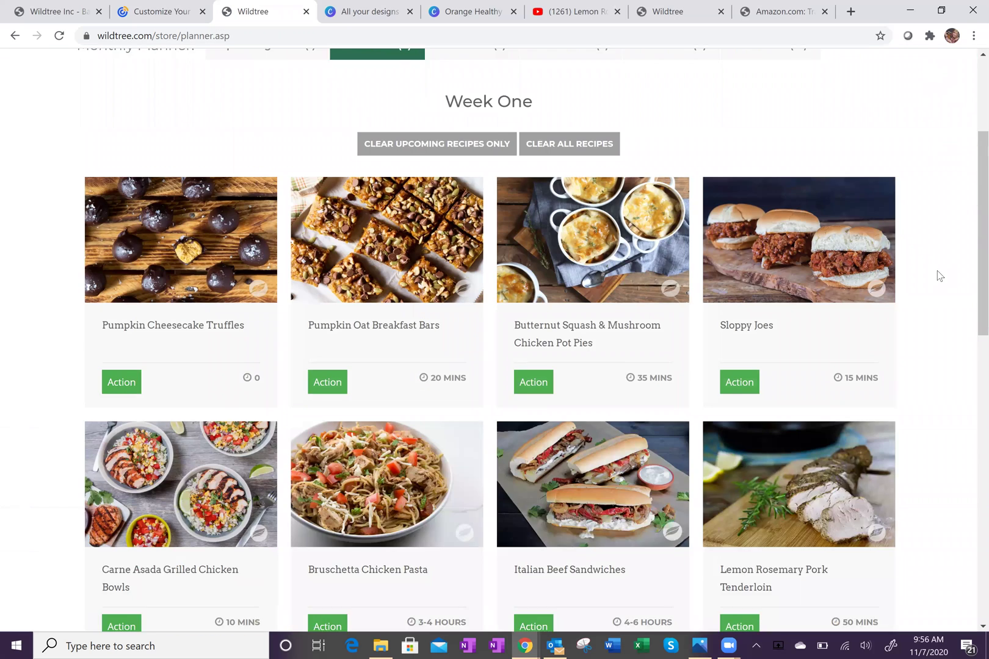
pyautogui.scroll(2, 950, 270)
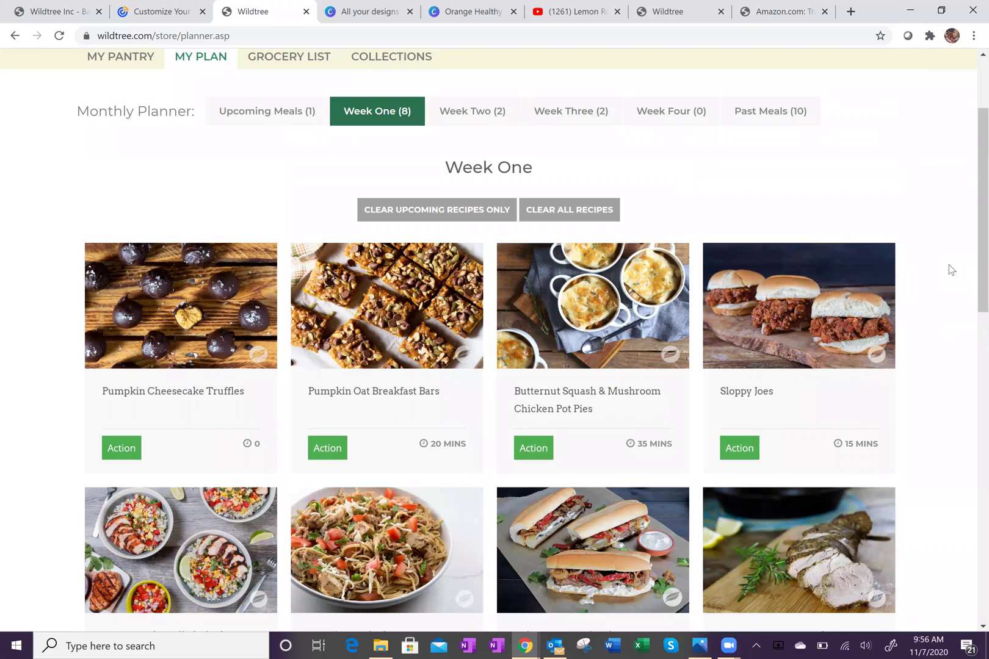
pyautogui.scroll(-3, 950, 269)
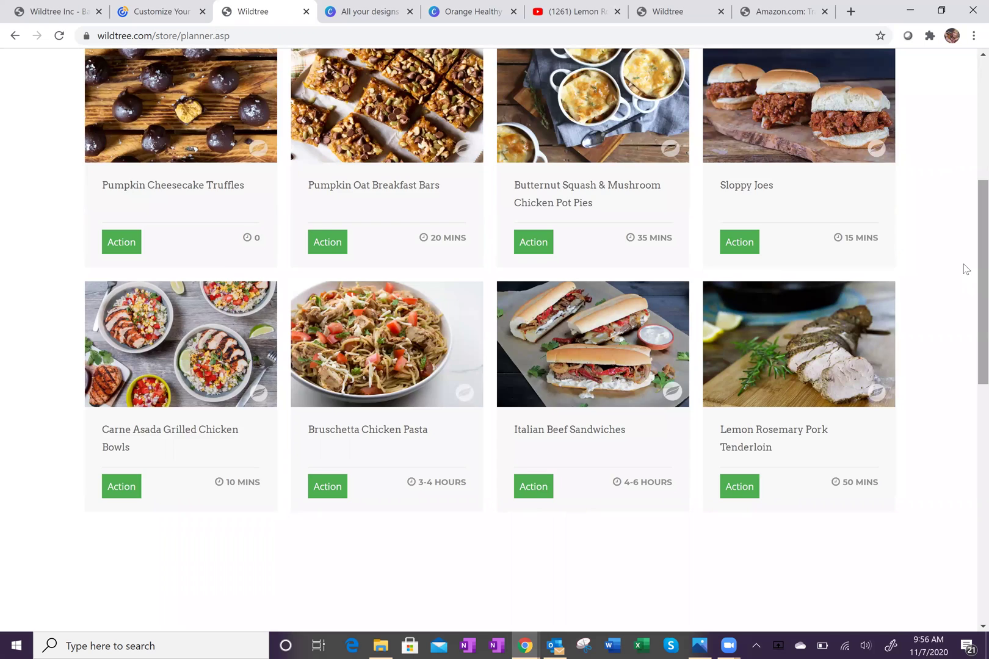
pyautogui.scroll(3, 963, 269)
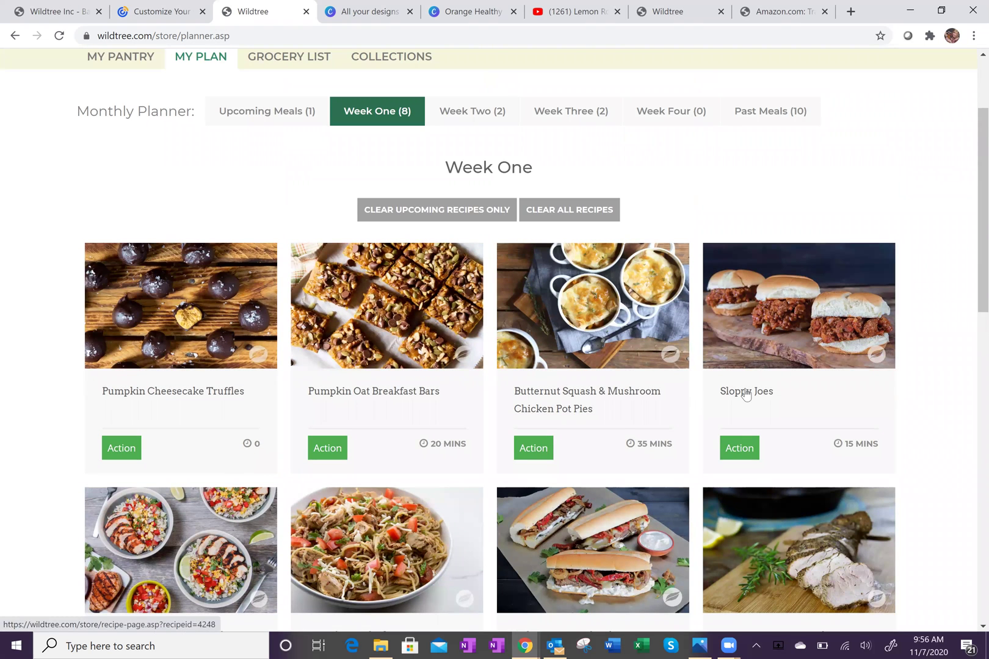
pyautogui.click(746, 394)
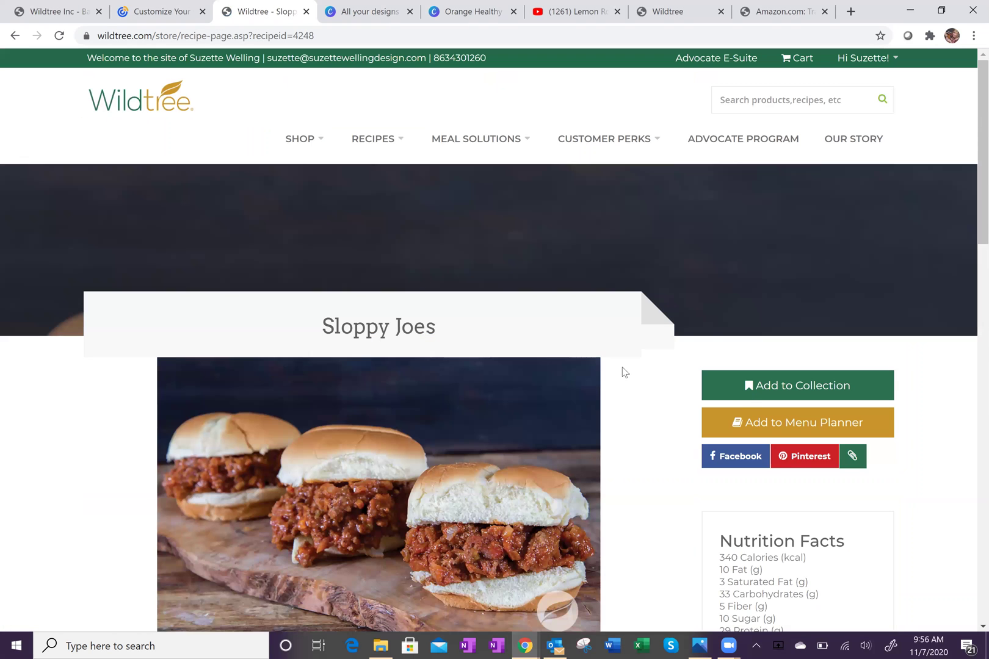
pyautogui.scroll(-10, 611, 385)
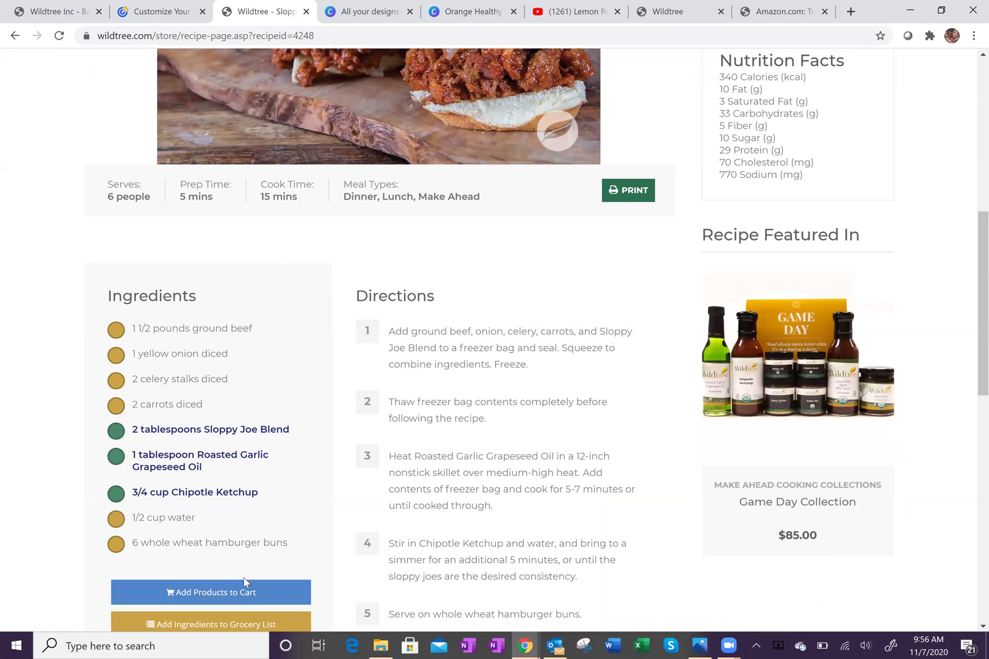
pyautogui.scroll(-3, 184, 489)
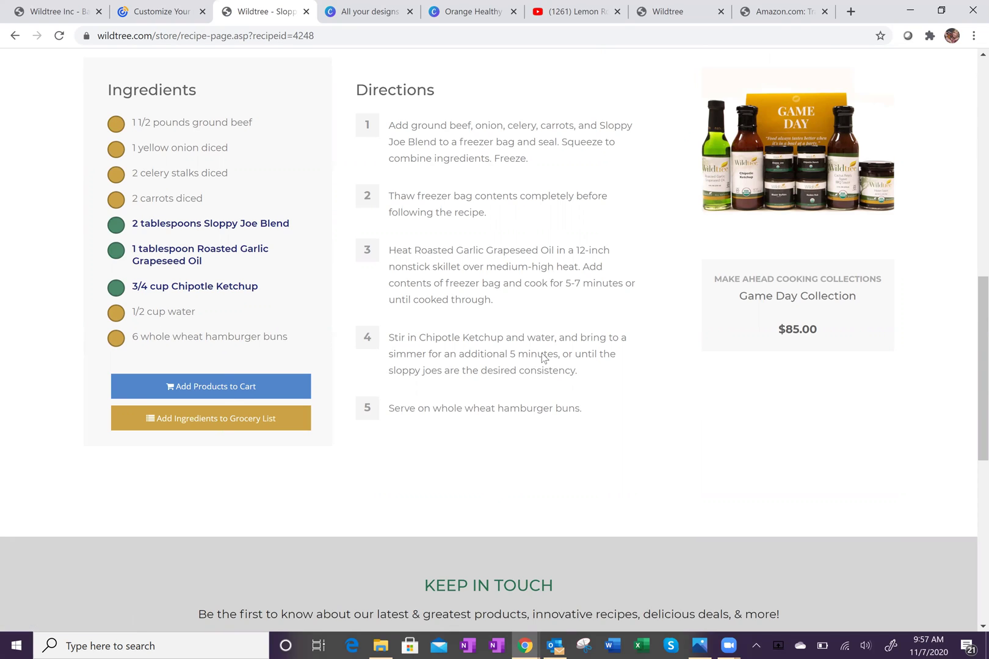
pyautogui.scroll(2, 560, 346)
pyautogui.scroll(4, 561, 346)
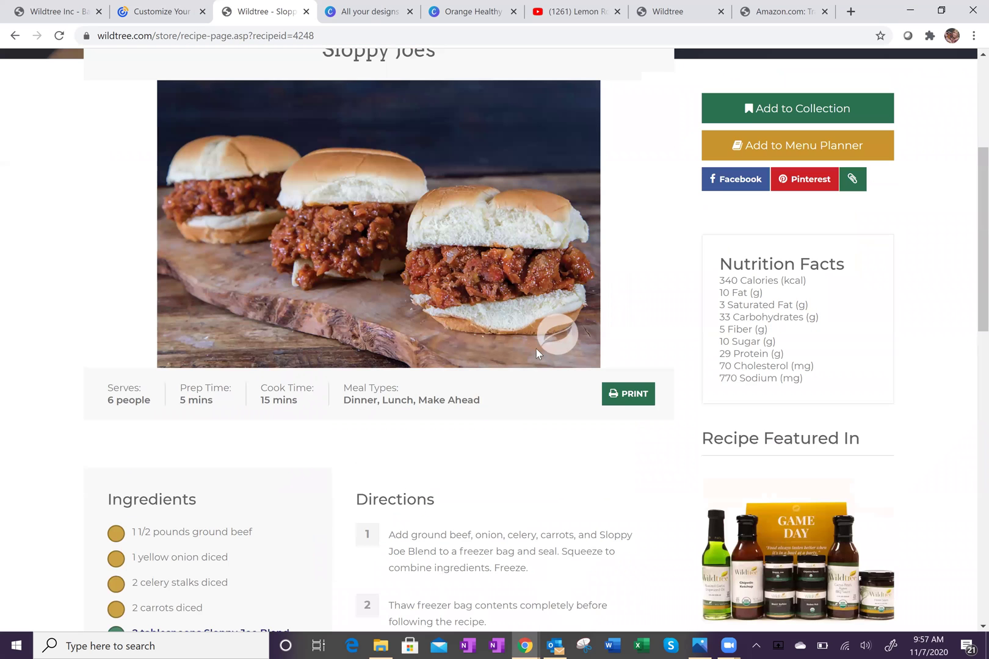
pyautogui.scroll(1, 535, 352)
pyautogui.scroll(-6, 245, 303)
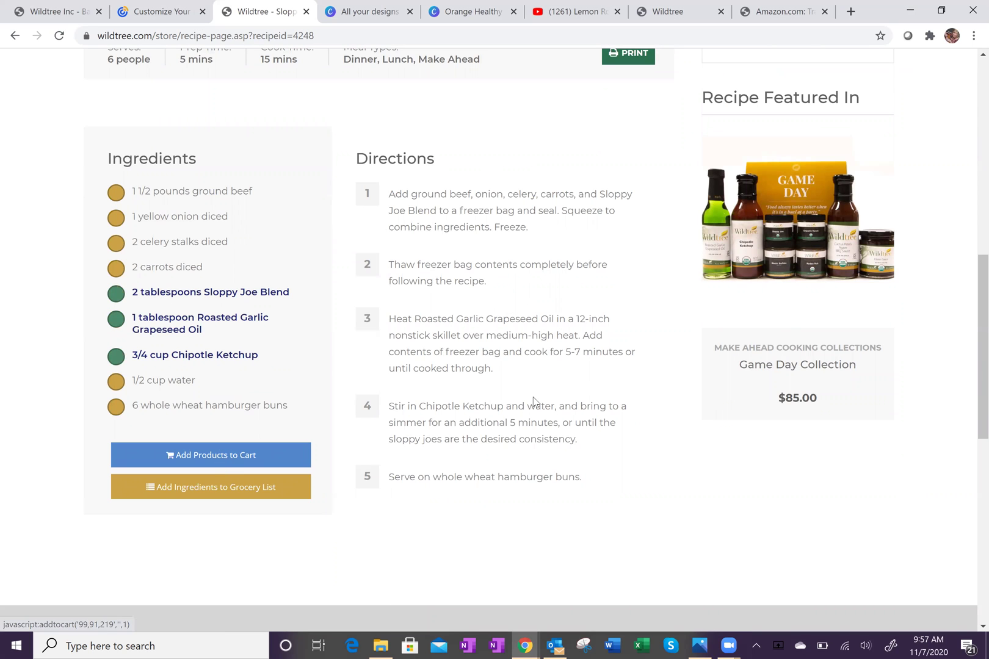
pyautogui.scroll(6, 534, 403)
pyautogui.scroll(1, 519, 387)
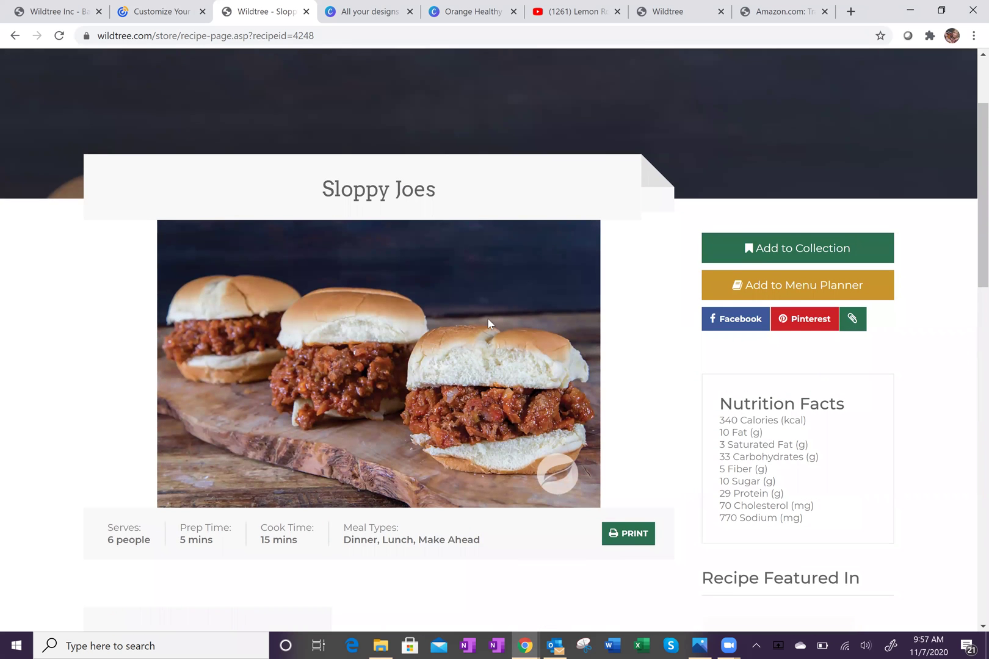
pyautogui.scroll(2, 488, 318)
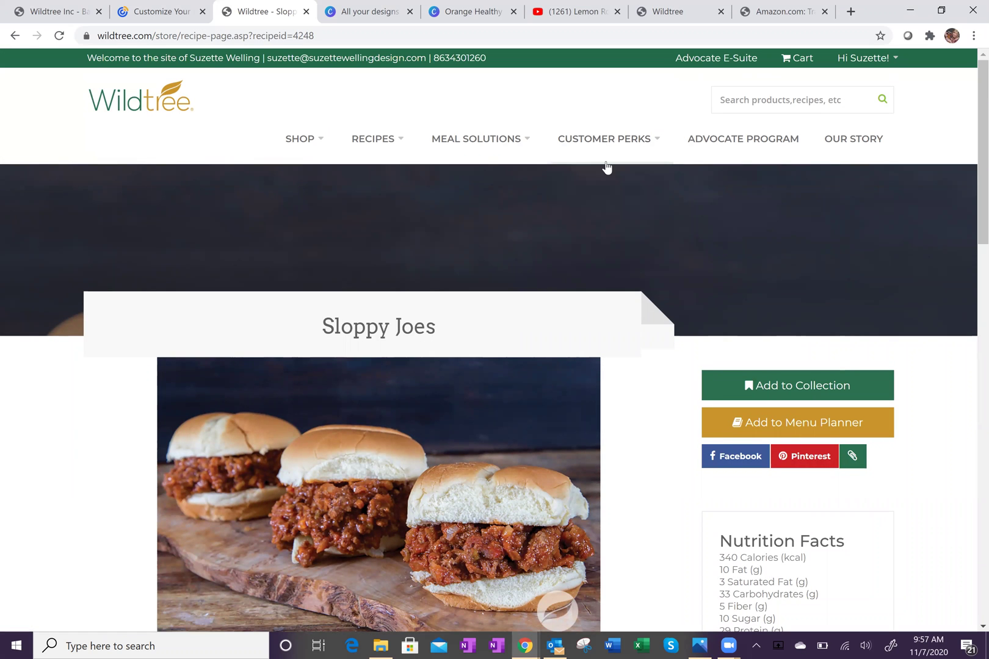
# Open the planner's Grocery List and scroll through the Produce, Dairy & Eggs, and Meat & Poultry items.
pyautogui.moveTo(606, 163)
pyautogui.click(599, 203)
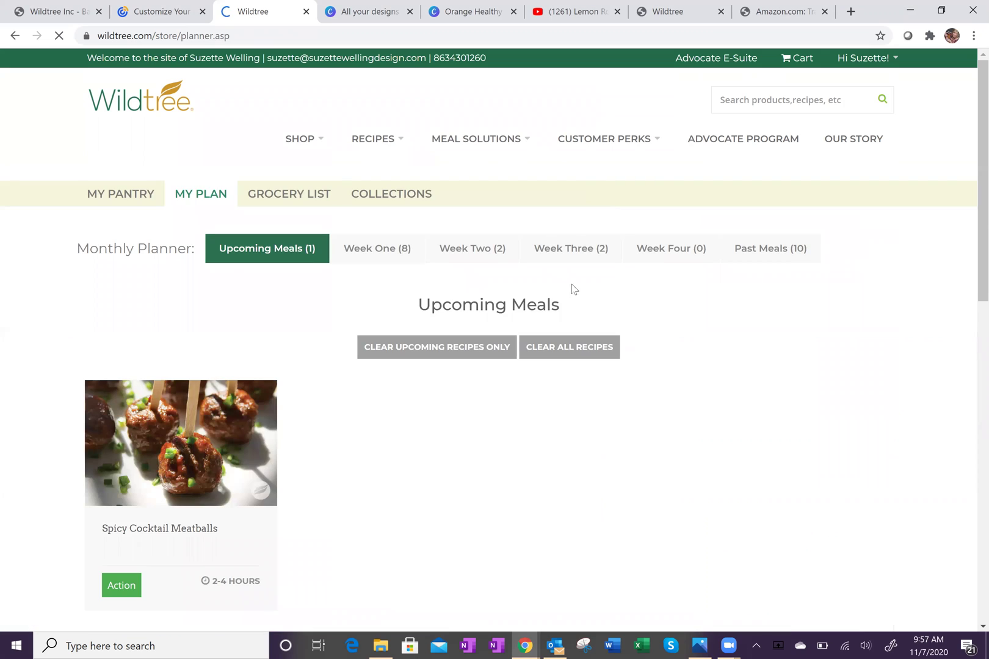
pyautogui.click(309, 197)
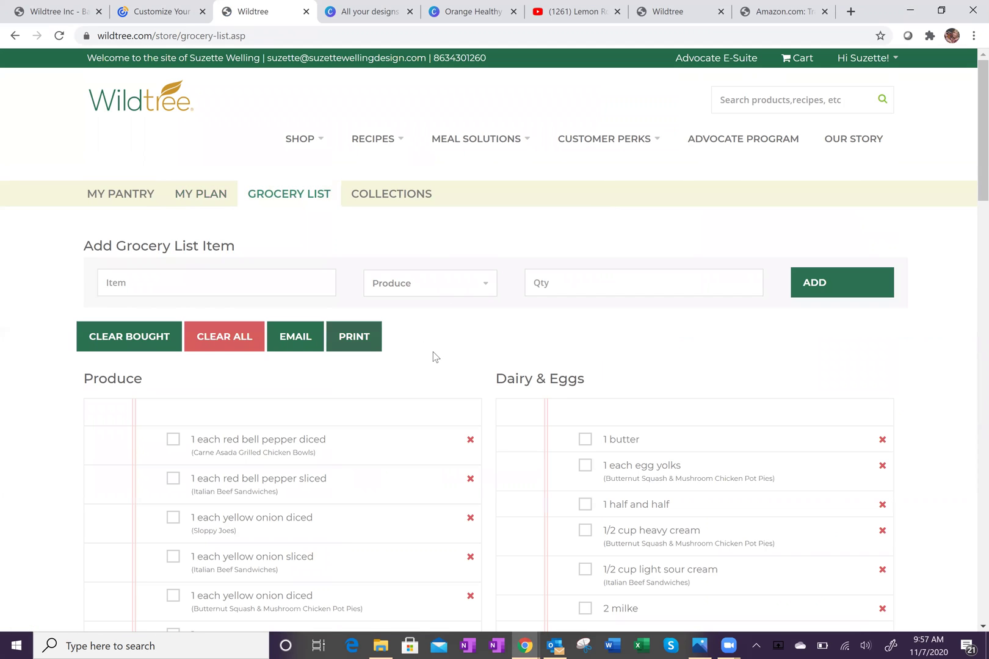
pyautogui.scroll(-5, 444, 356)
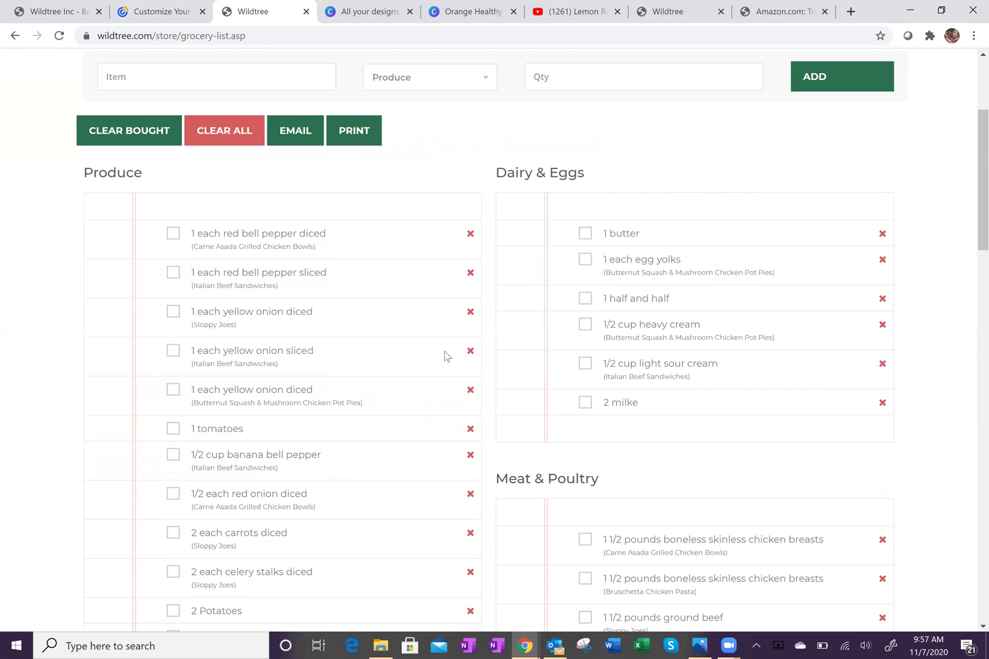
pyautogui.scroll(5, 374, 277)
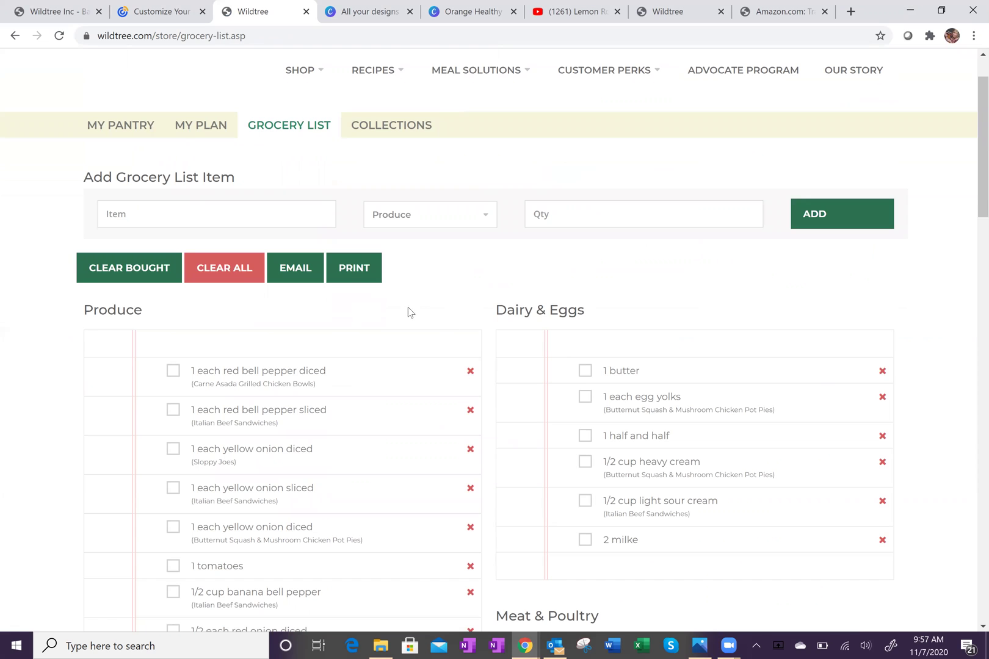
pyautogui.scroll(-2, 398, 328)
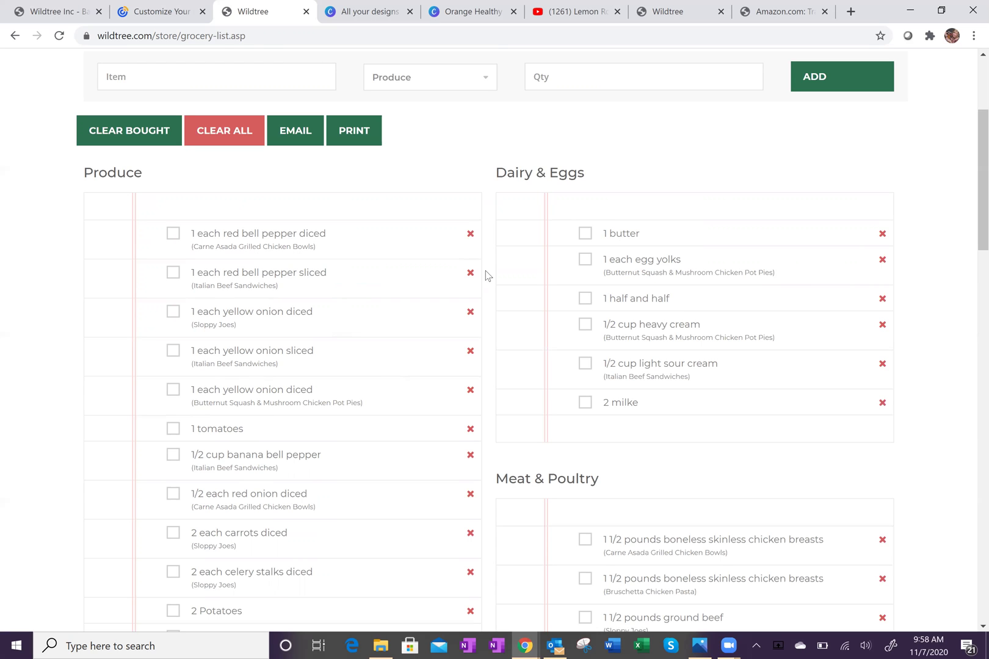
pyautogui.scroll(2, 489, 277)
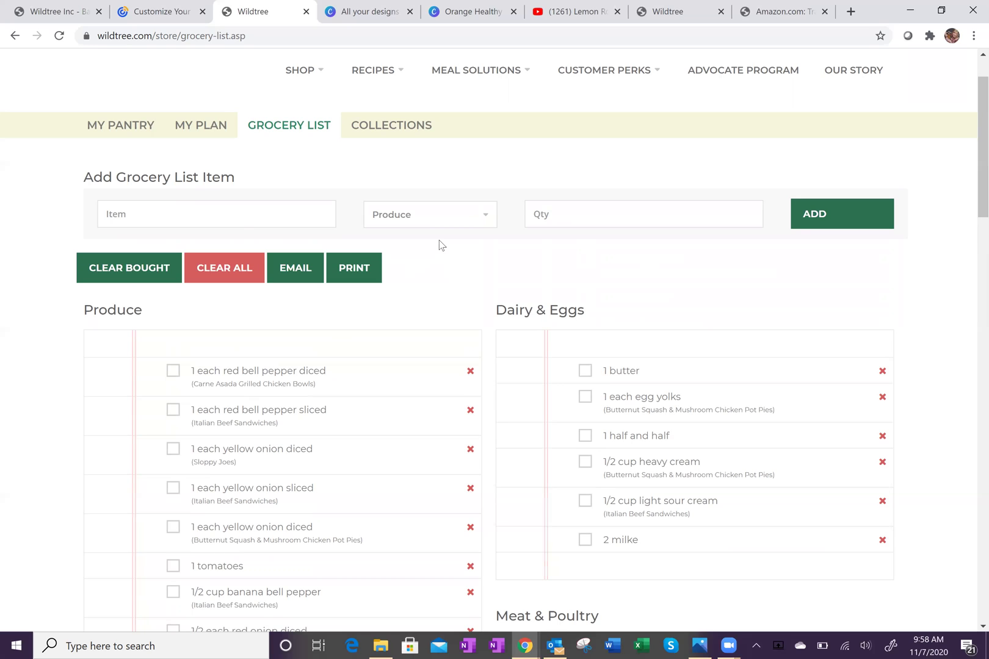
# Add 1 milk to the grocery list under Dairy & Eggs.
pyautogui.click(245, 214)
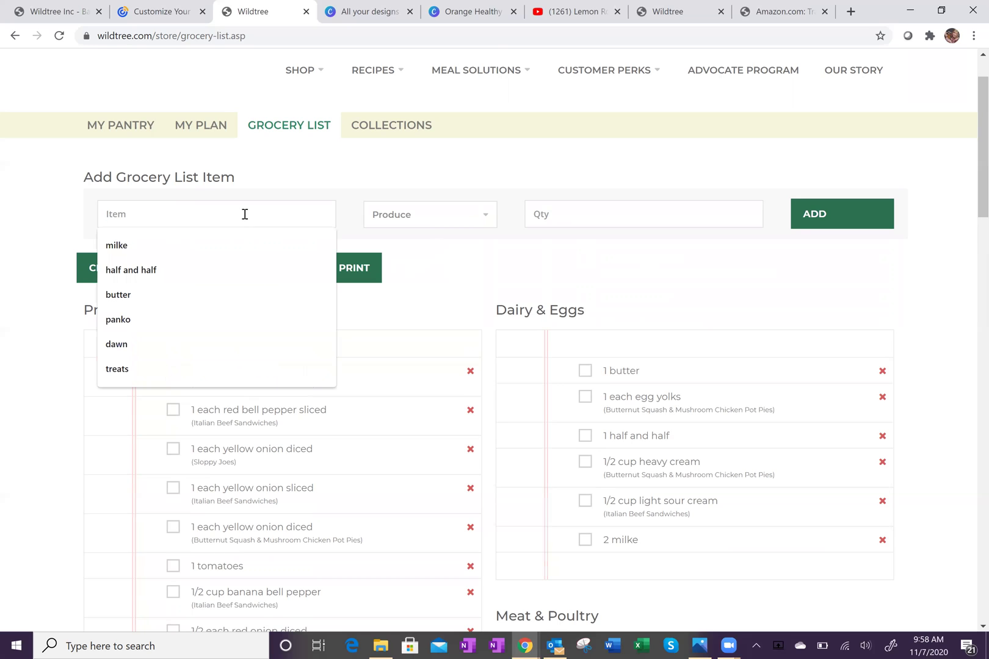
pyautogui.write('milk')
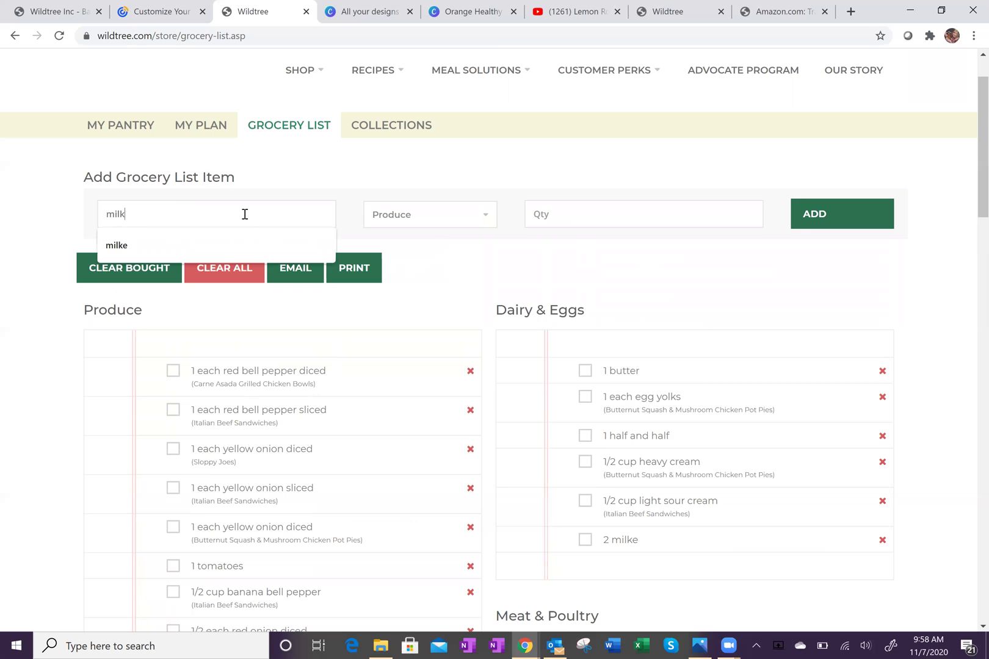
pyautogui.press('Escape')
pyautogui.click(424, 217)
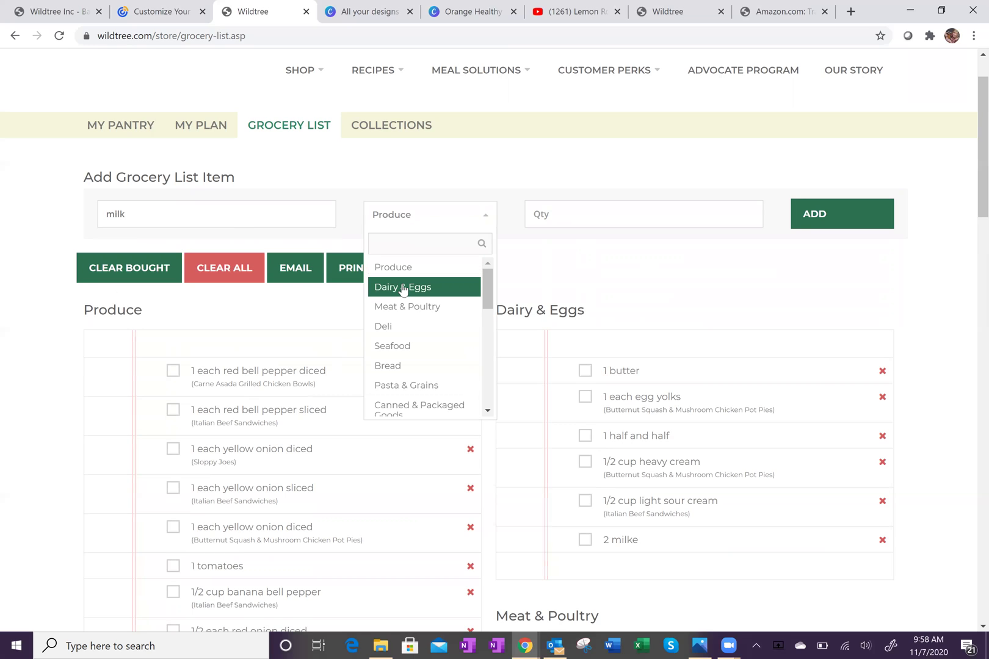
pyautogui.click(403, 288)
pyautogui.click(583, 213)
pyautogui.write('1')
pyautogui.click(848, 215)
# Delete the misspelled '2 milke' item and confirm.
pyautogui.scroll(-3, 634, 330)
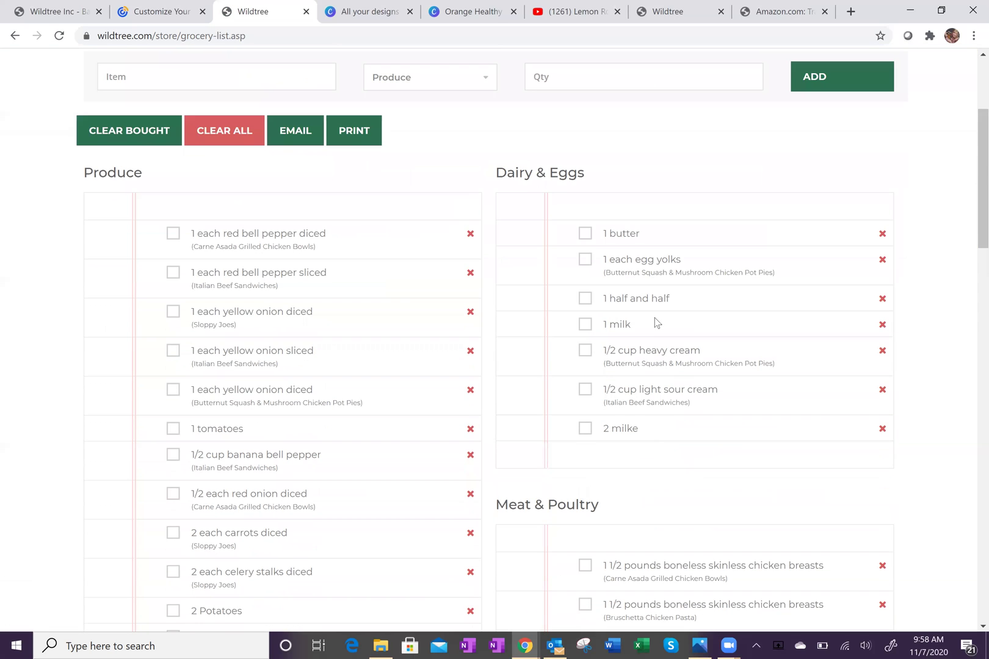
pyautogui.click(882, 431)
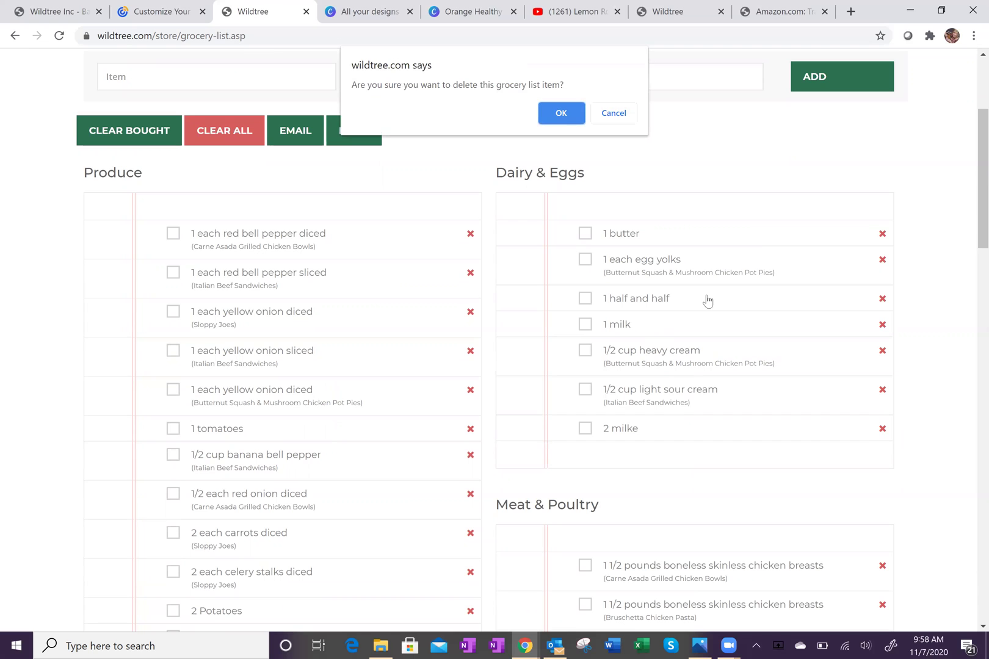
pyautogui.click(560, 114)
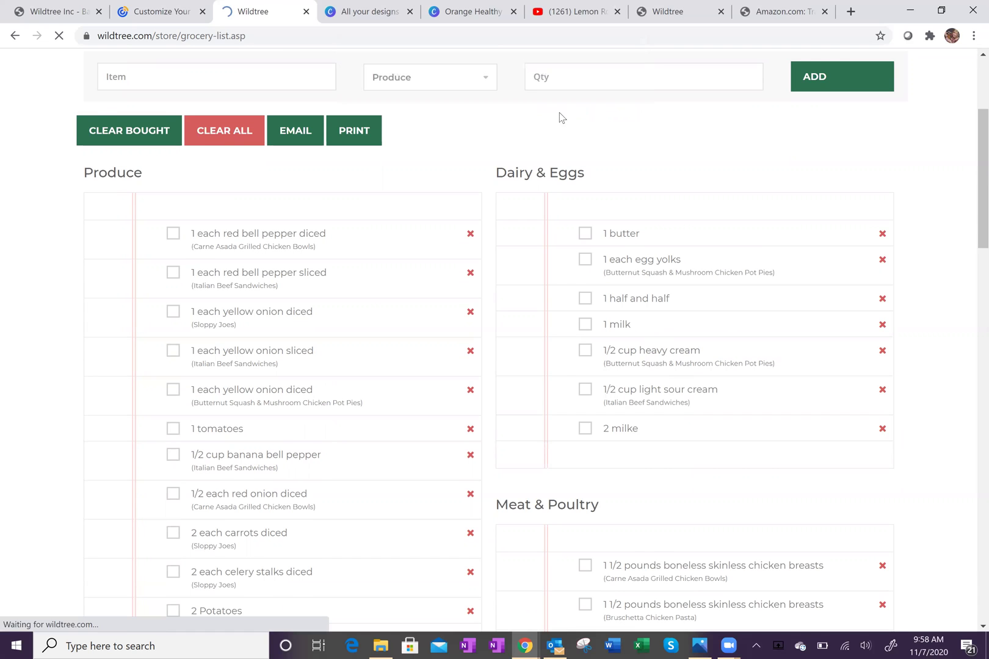
pyautogui.moveTo(581, 166)
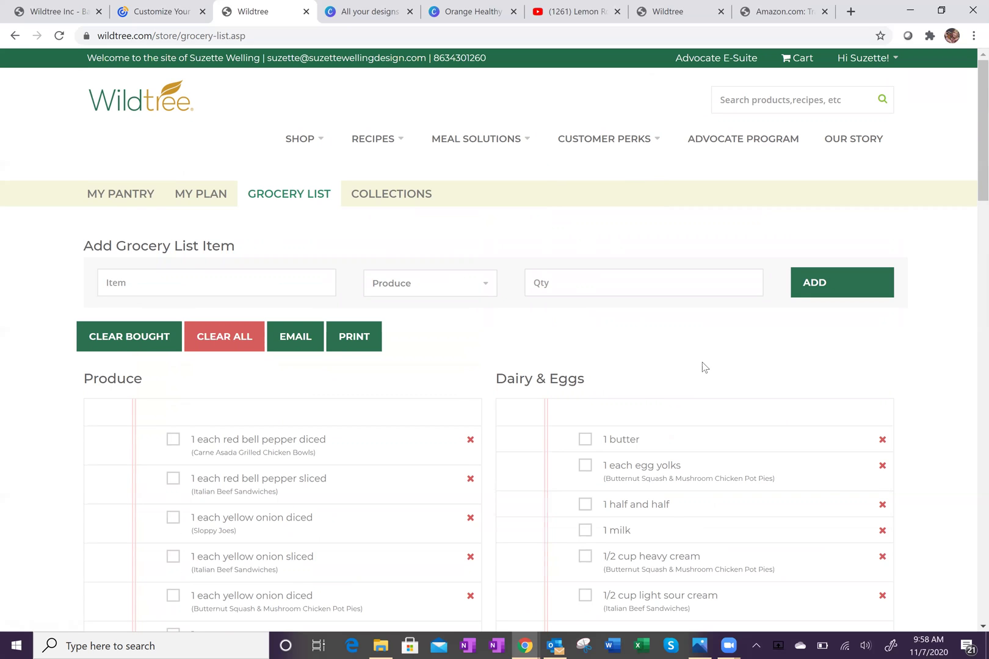
# Check off egg yolks, light sour cream, heavy cream, milk, half and half, and butter as bought.
pyautogui.scroll(-3, 702, 363)
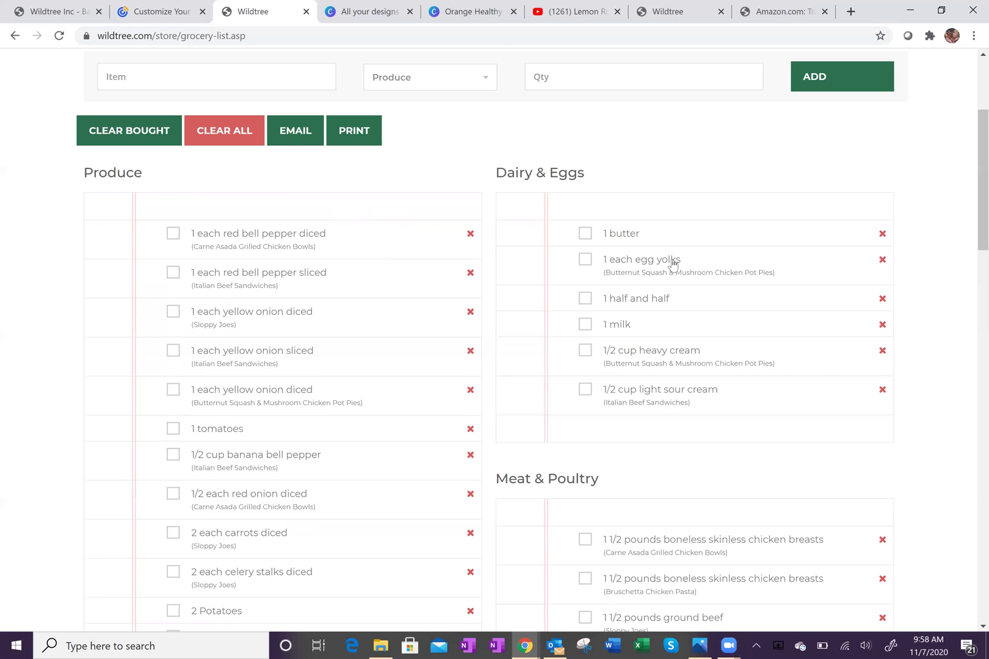
pyautogui.click(584, 260)
pyautogui.click(585, 389)
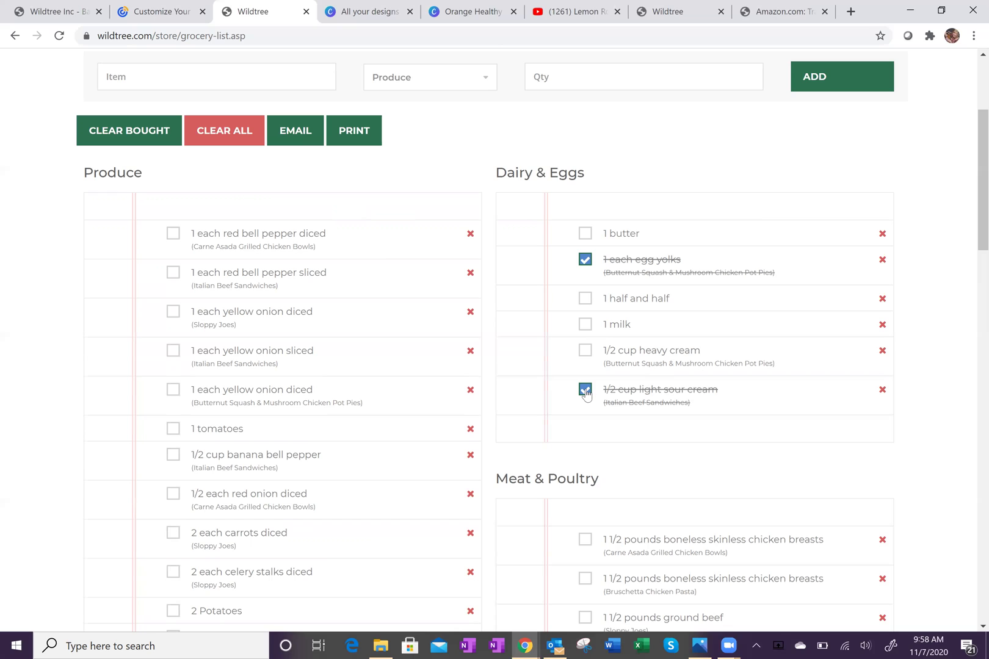
pyautogui.click(585, 350)
pyautogui.click(585, 325)
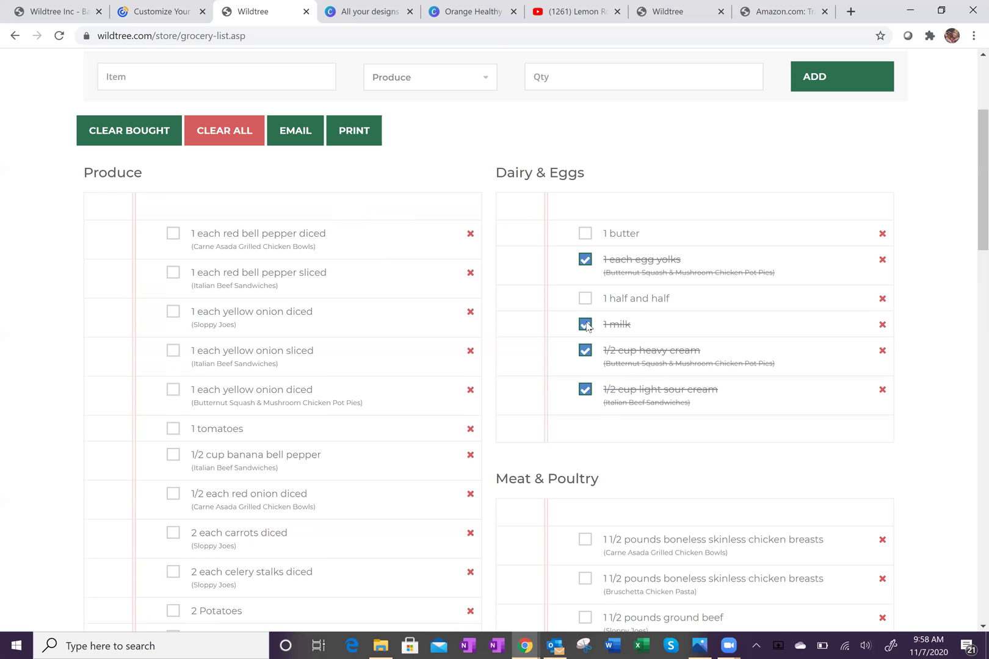
pyautogui.click(585, 298)
pyautogui.click(584, 235)
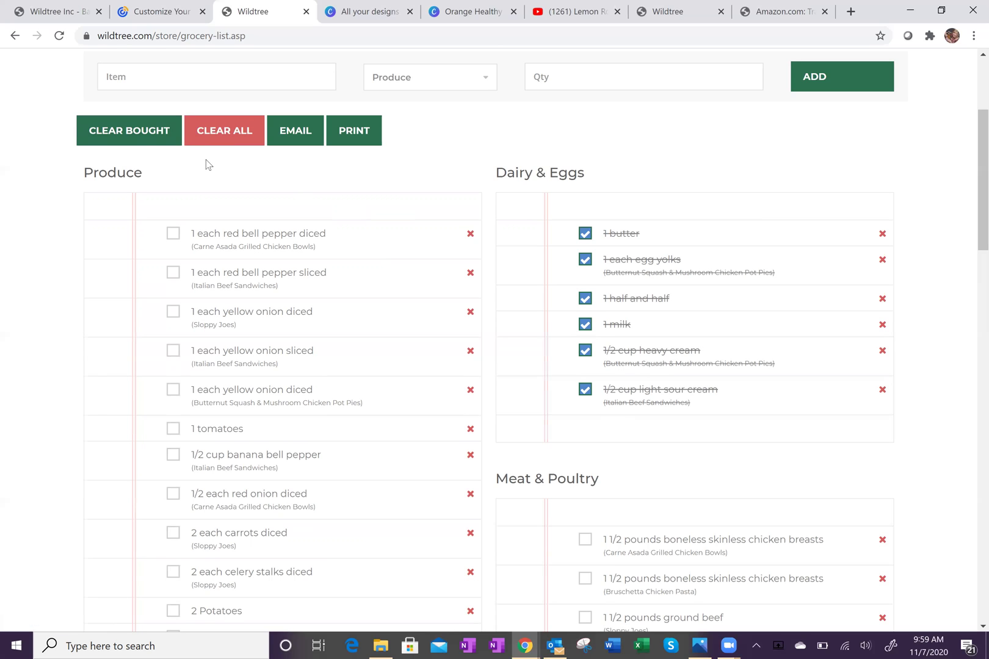
# Clear the six bought Dairy & Eggs items from the list, confirming the deletion, and review what remains.
pyautogui.click(144, 138)
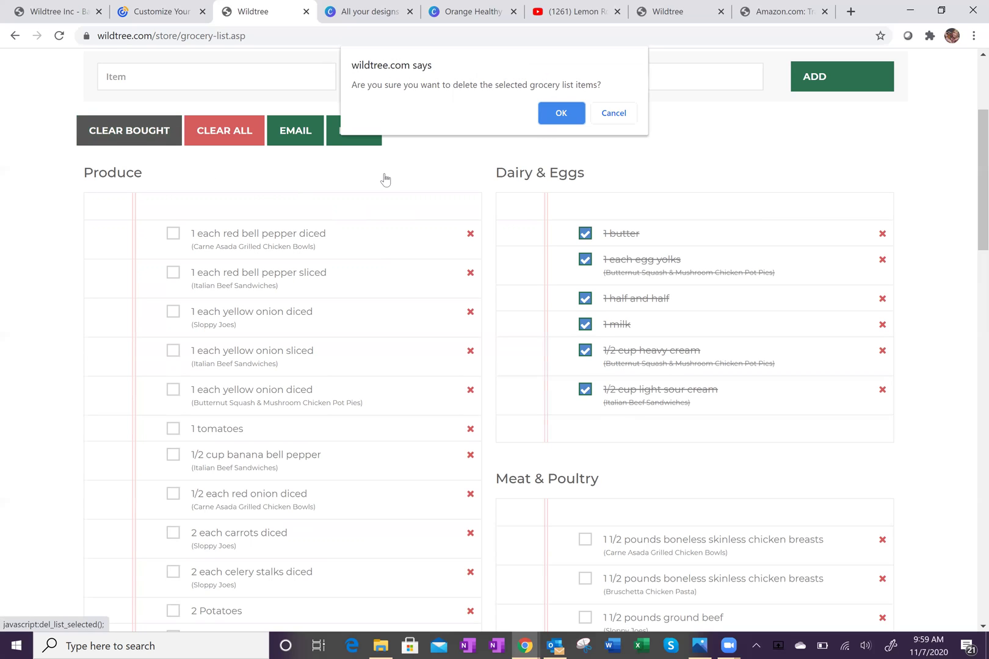
pyautogui.click(560, 115)
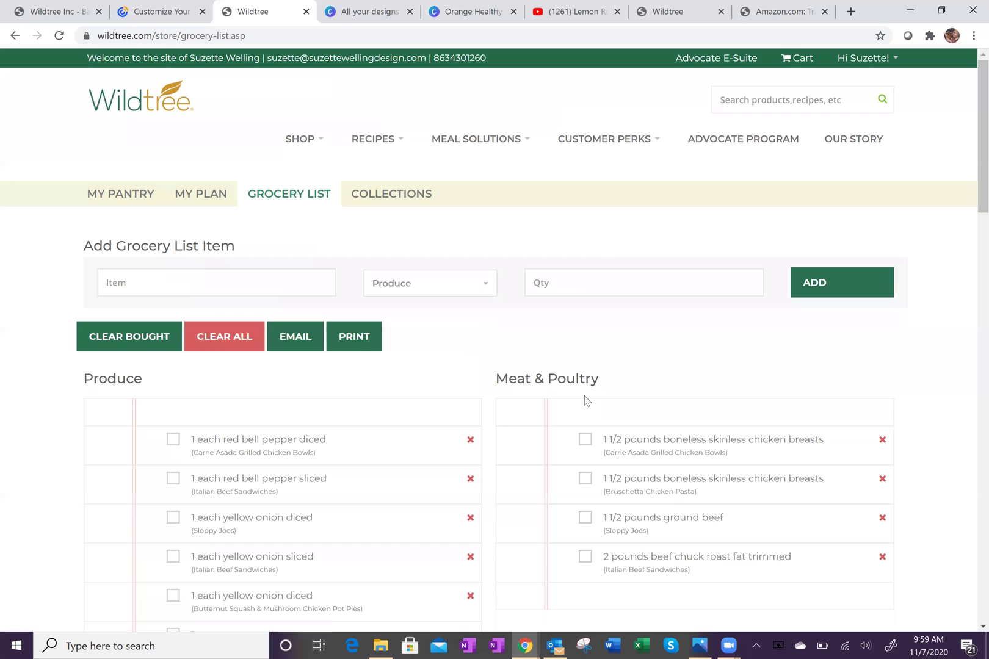
pyautogui.scroll(-13, 485, 334)
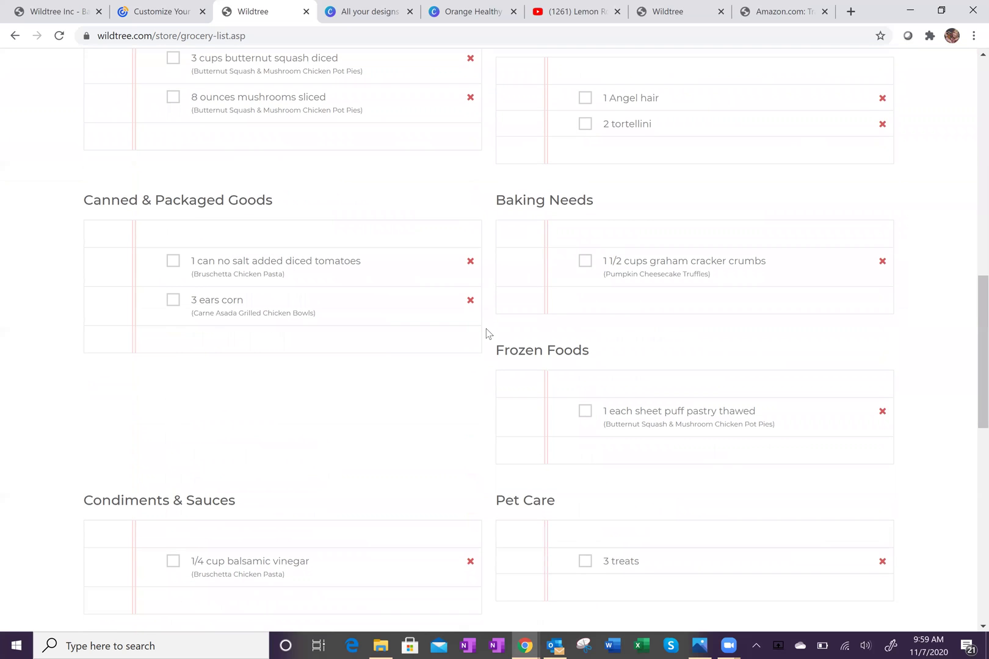
pyautogui.scroll(9, 488, 334)
pyautogui.scroll(4, 487, 333)
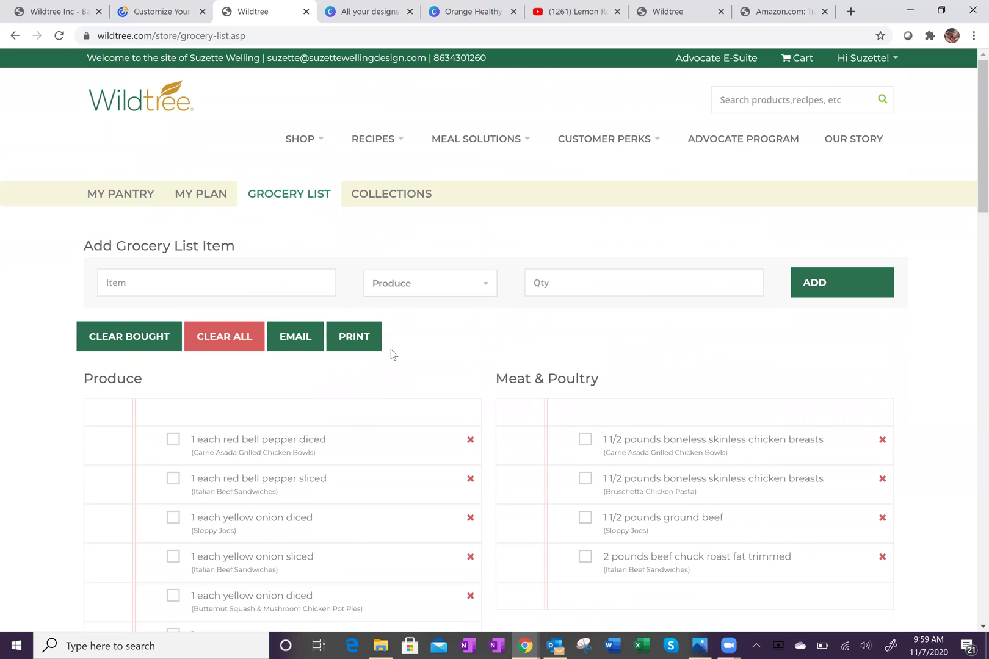